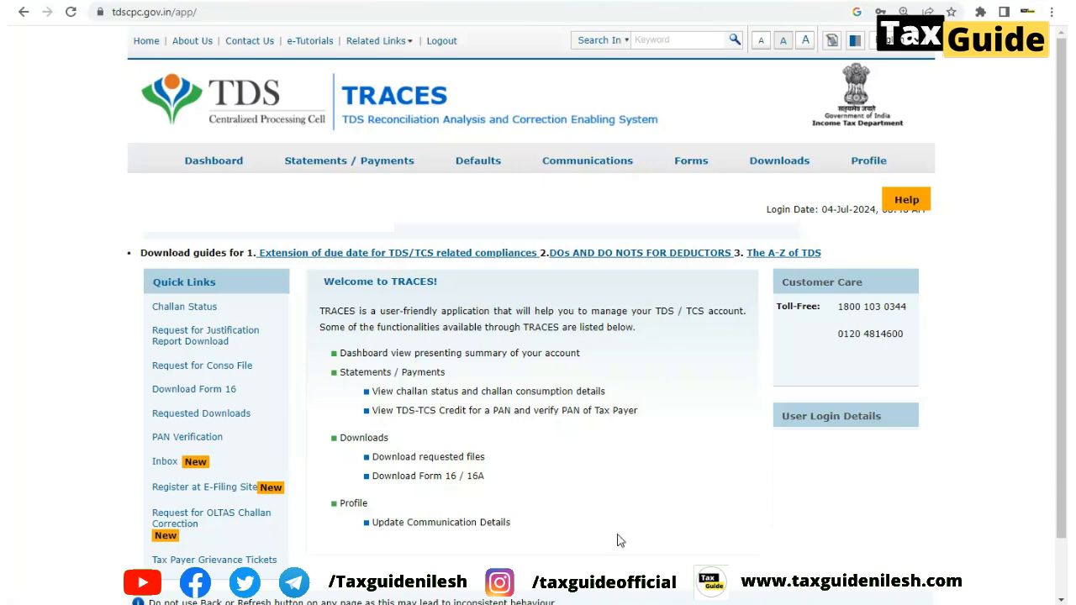
# Submit an online correction request for Form 26Q, financial year 2023-24, quarter Q2
pyautogui.click(472, 166)
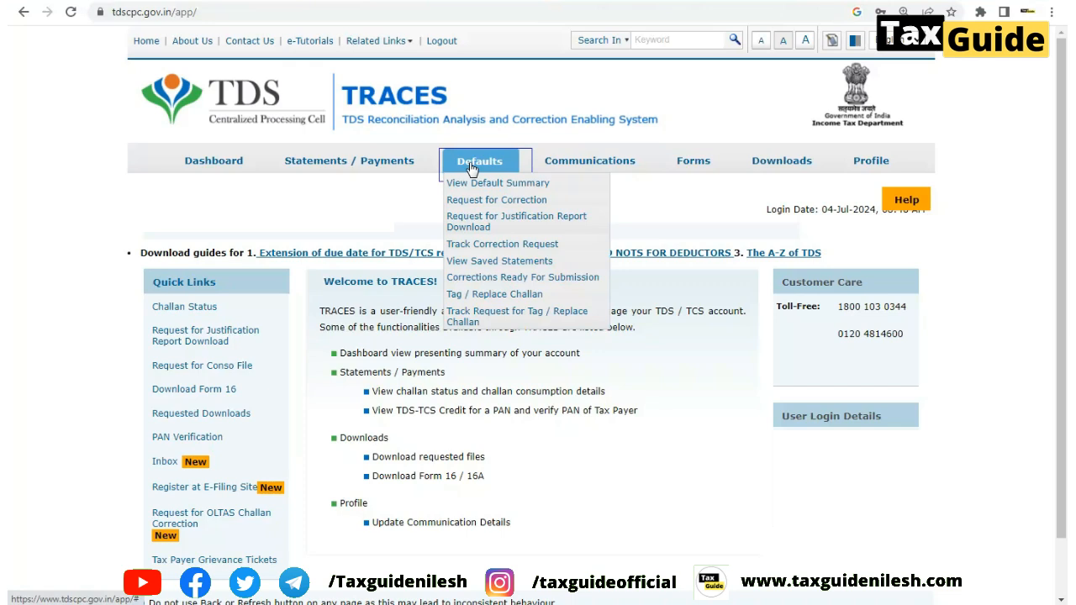
pyautogui.click(493, 202)
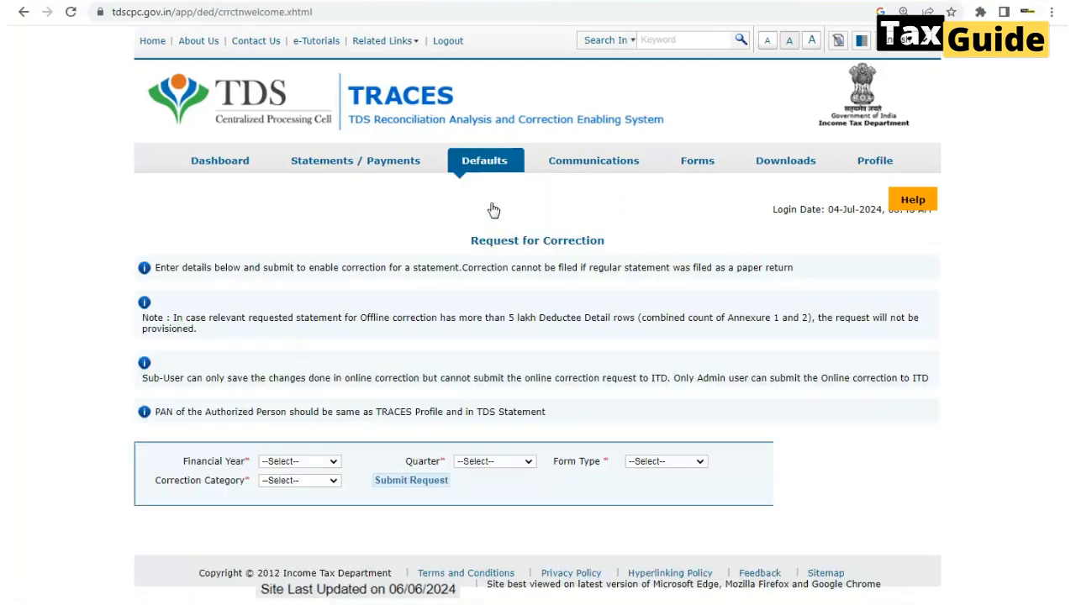
pyautogui.click(307, 465)
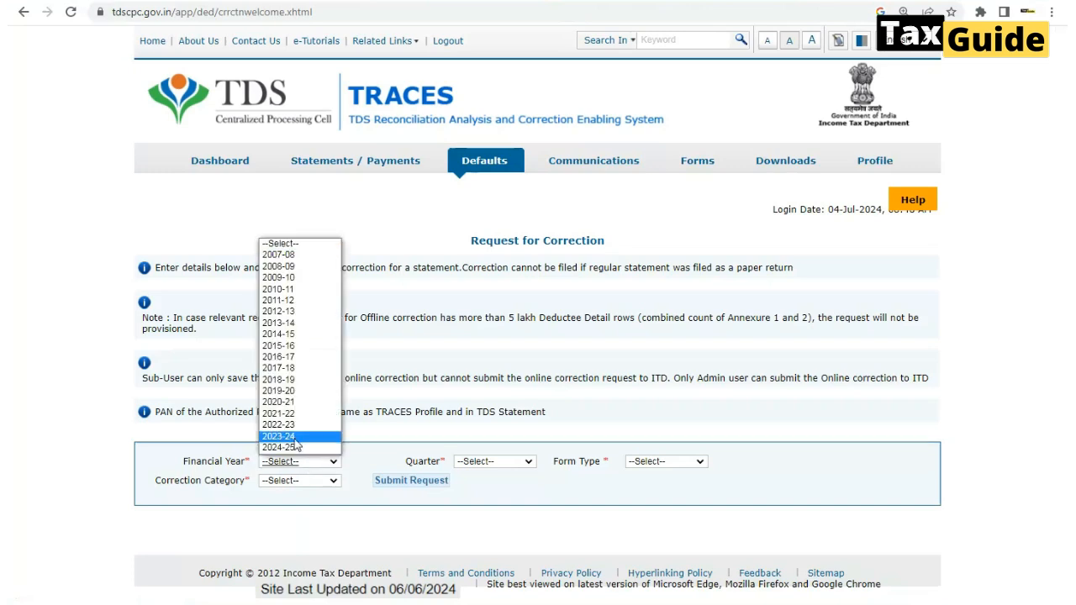
pyautogui.click(295, 439)
pyautogui.click(498, 462)
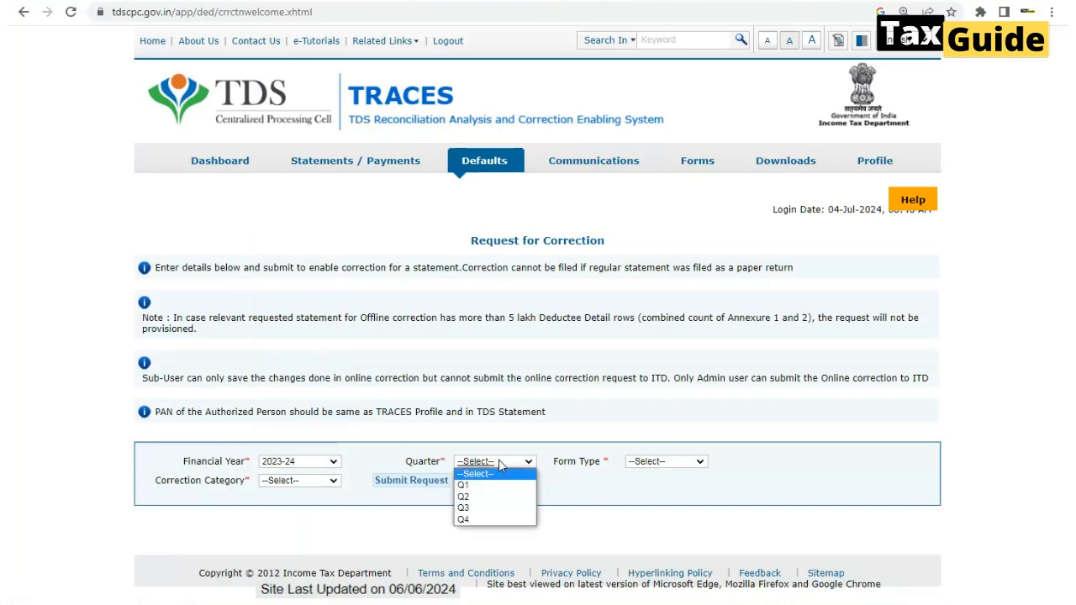
pyautogui.click(478, 498)
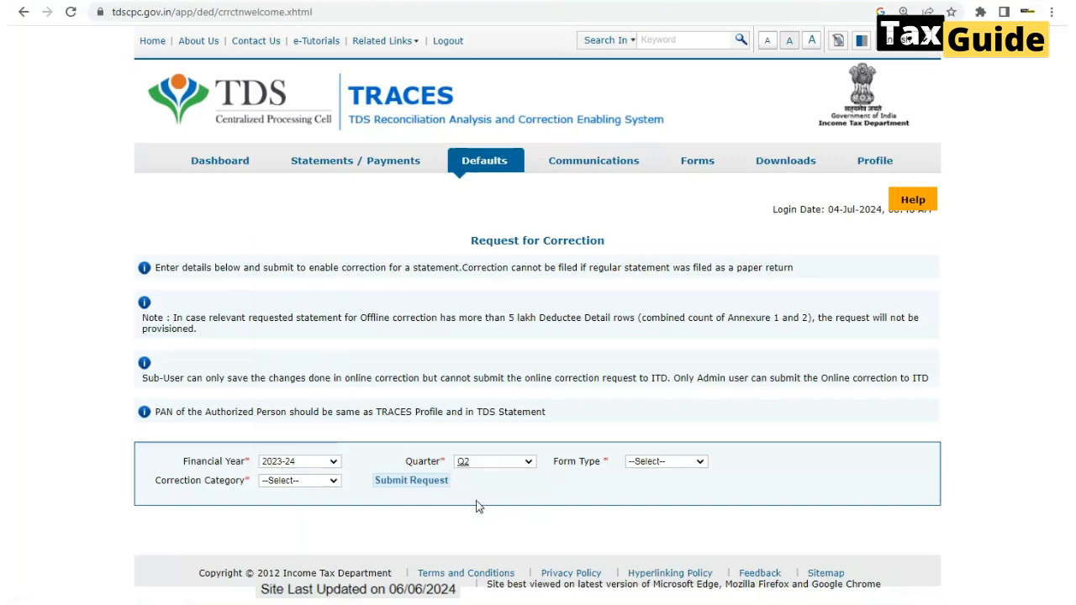
pyautogui.click(677, 464)
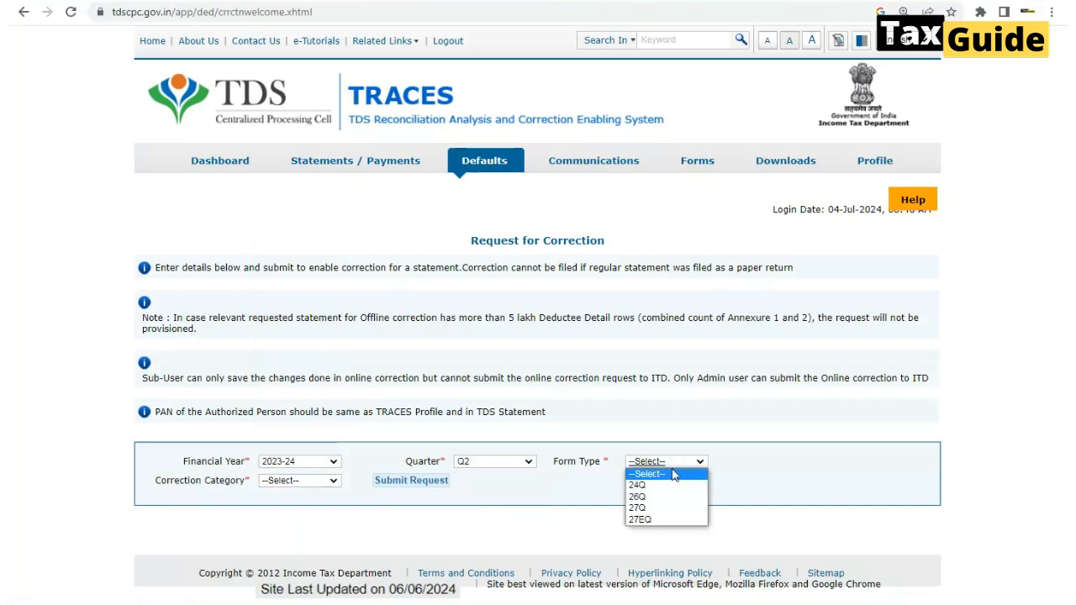
pyautogui.click(649, 497)
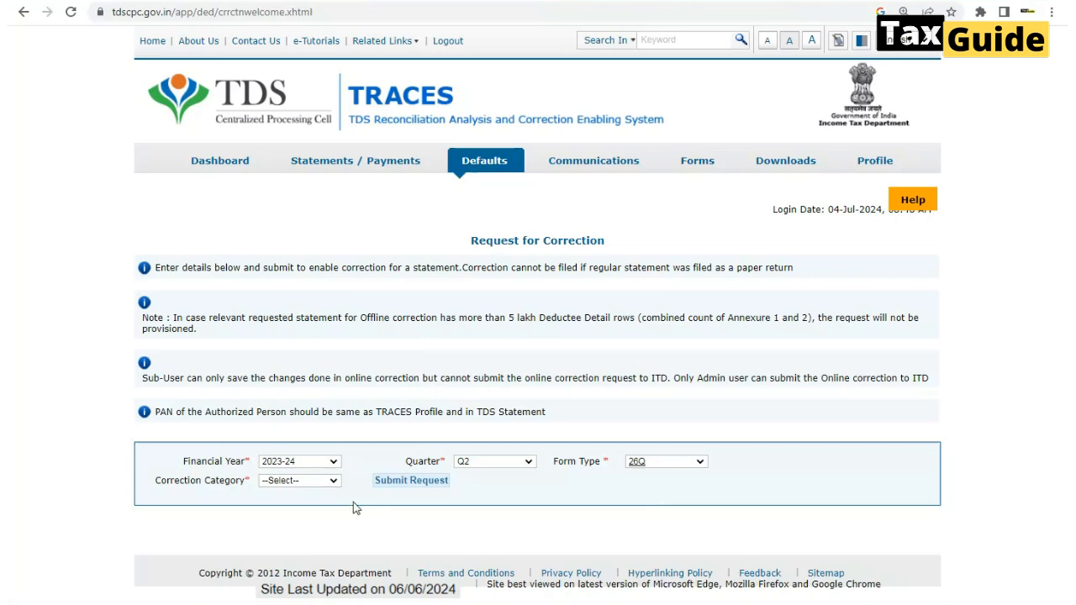
pyautogui.click(299, 482)
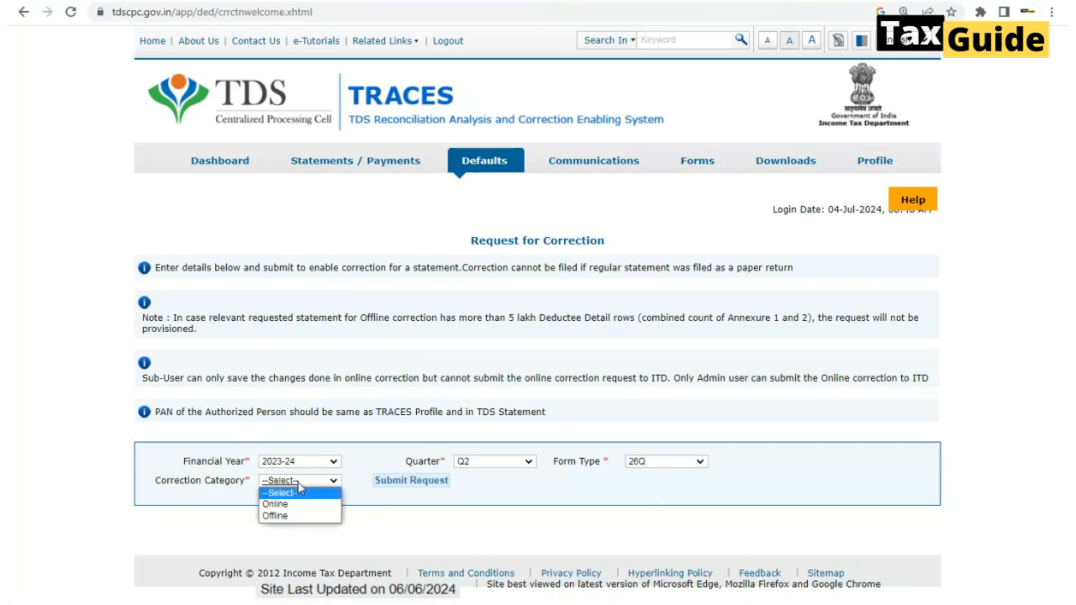
pyautogui.click(283, 505)
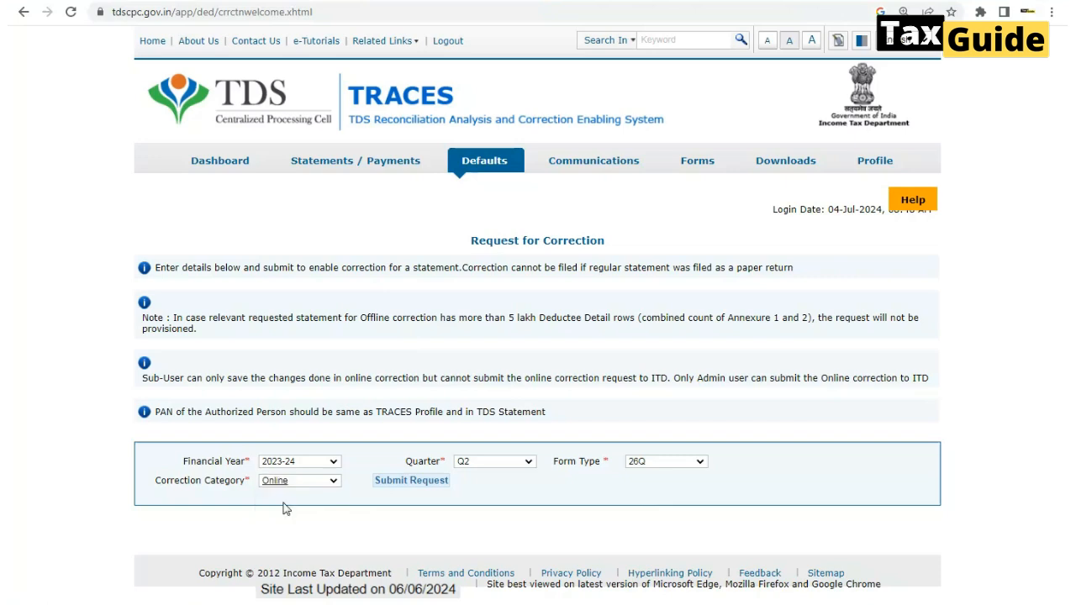
pyautogui.click(392, 485)
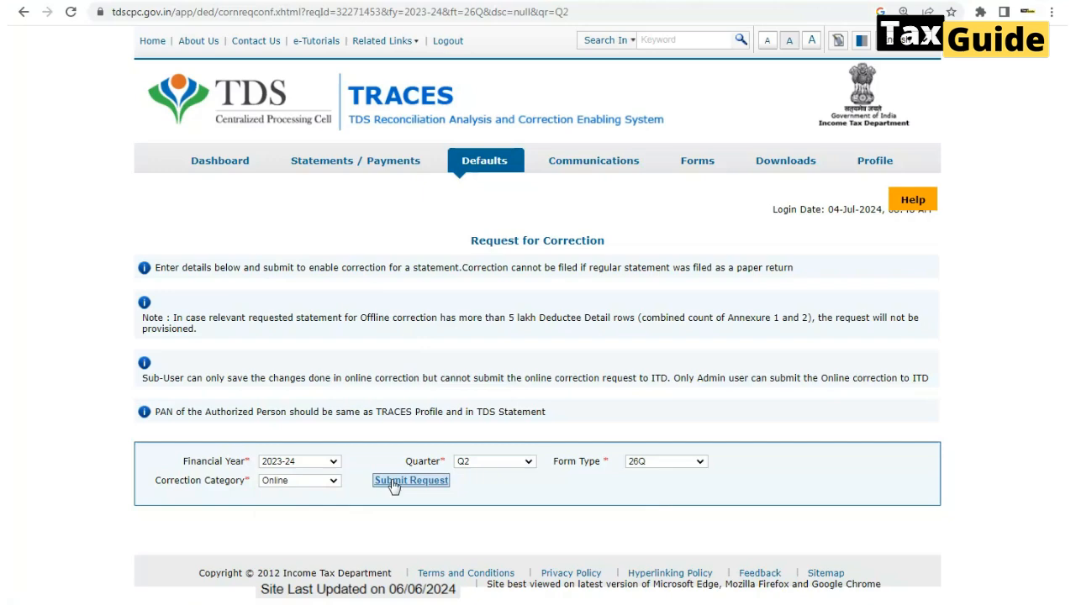
# Open the available online correction request from the full tracking list and validate it with the digital signature
pyautogui.click(252, 314)
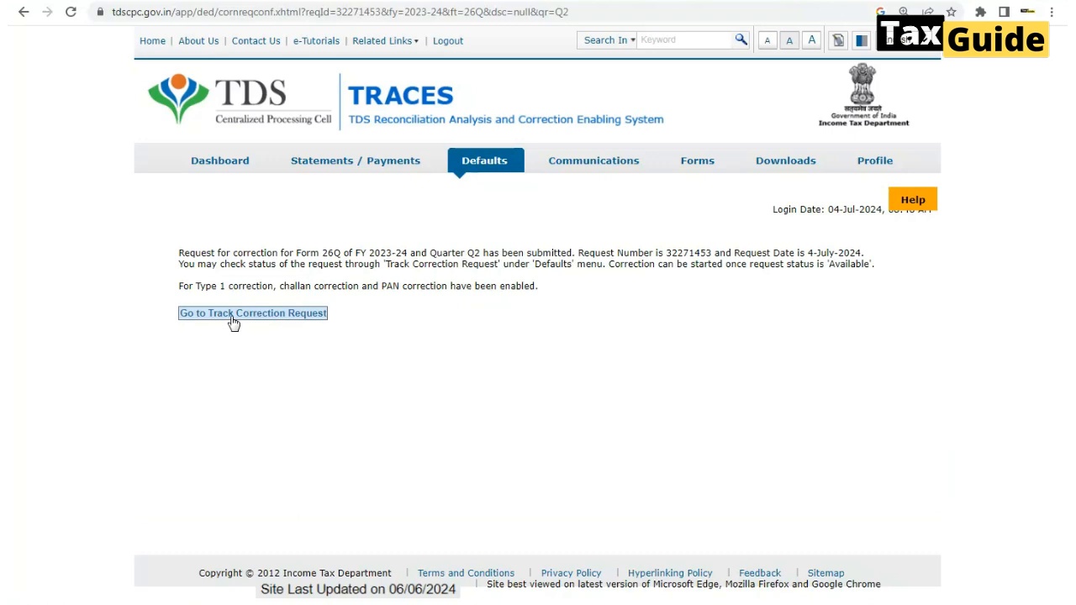
pyautogui.click(234, 323)
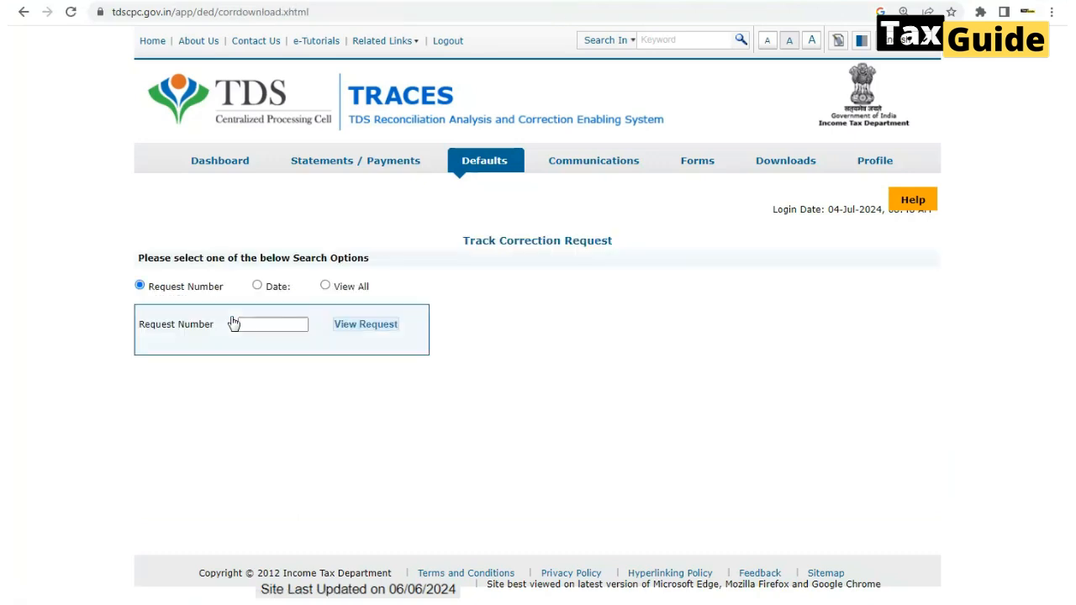
pyautogui.click(325, 287)
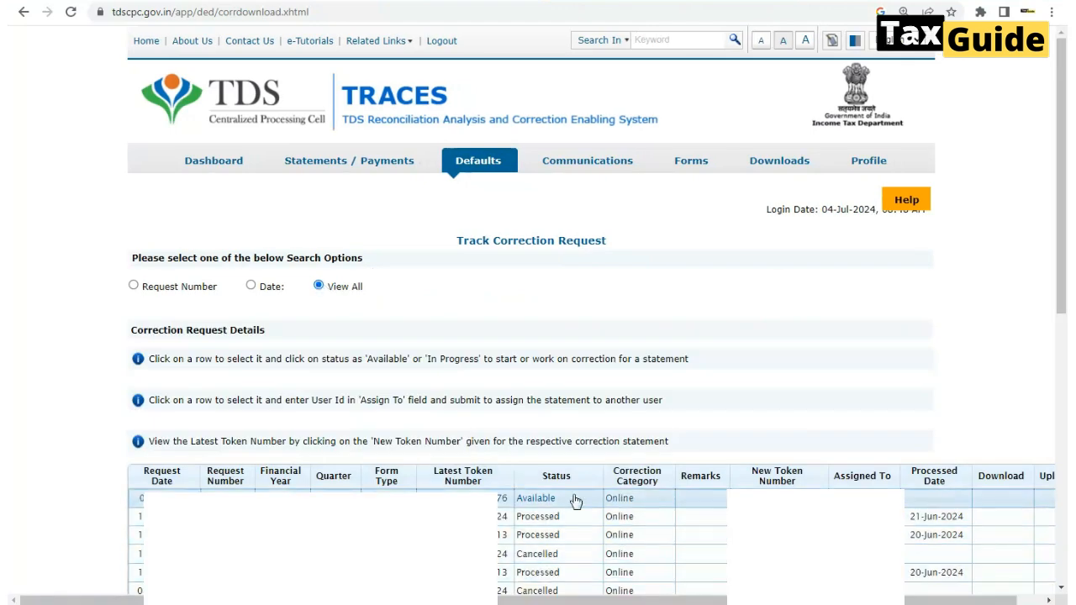
pyautogui.click(534, 502)
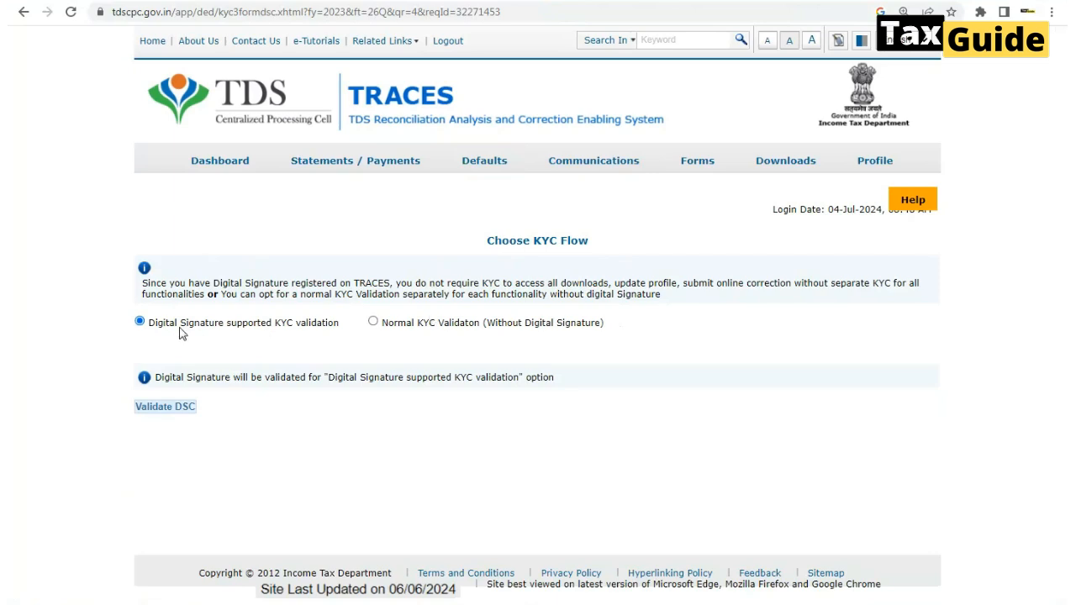
pyautogui.click(167, 408)
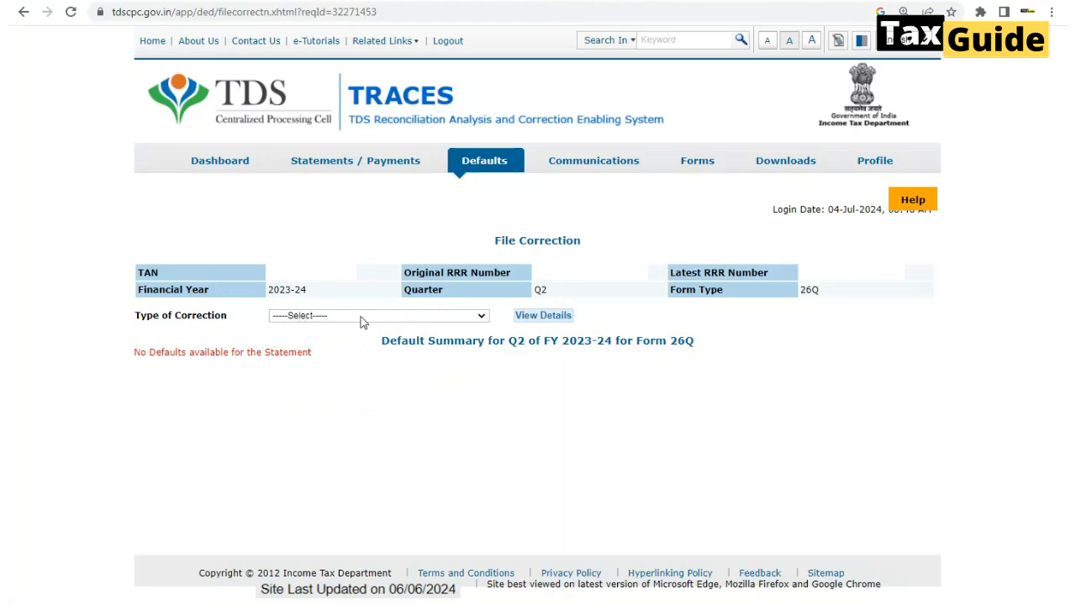
# Choose Modify / Add Deductee Details as the correction type and open the section for adding new deductees
pyautogui.click(483, 317)
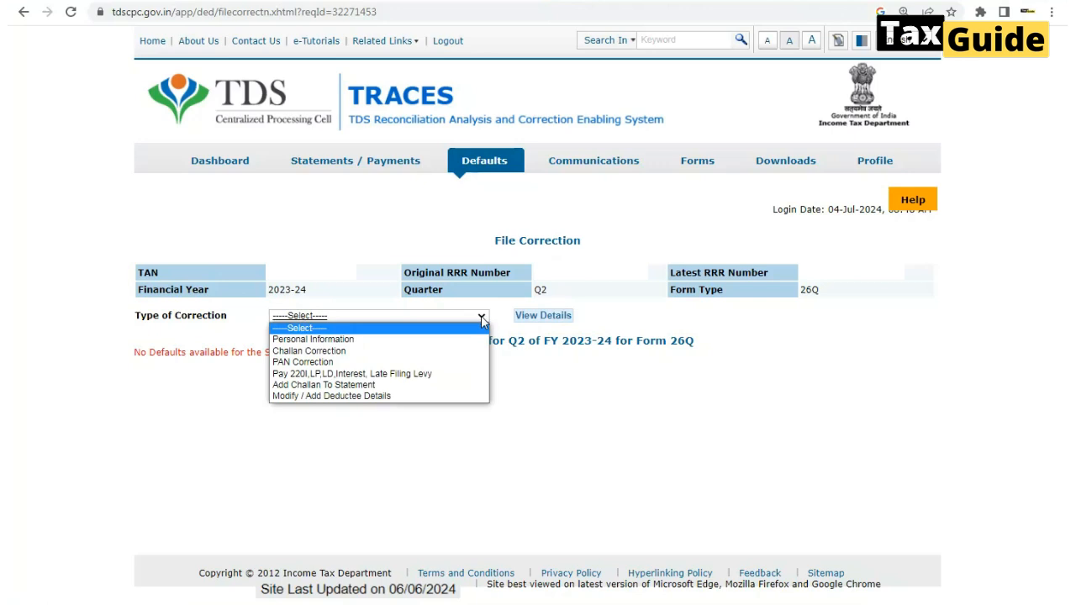
pyautogui.click(365, 434)
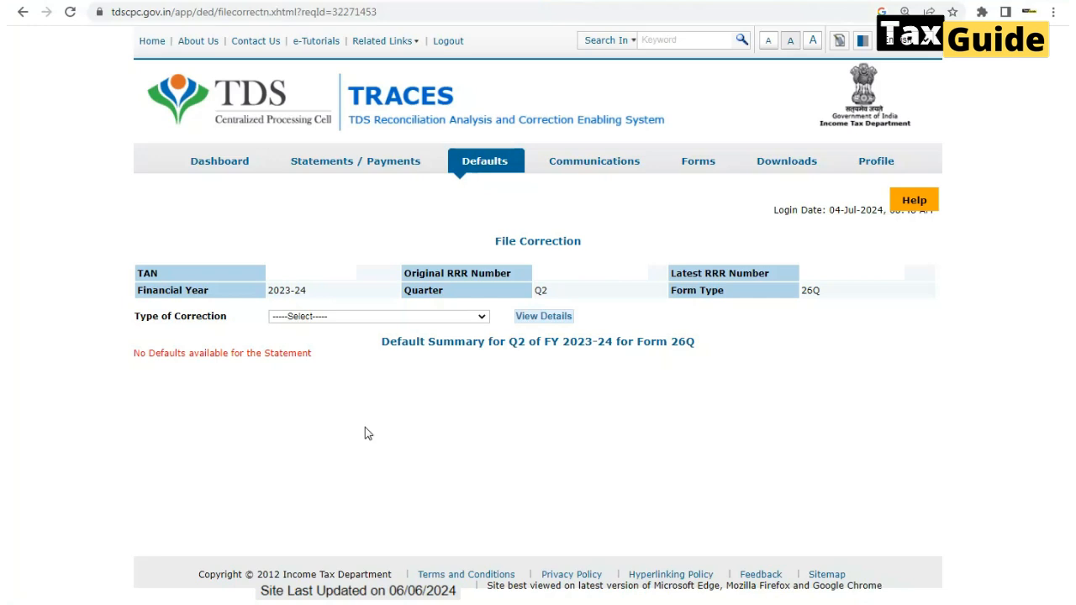
pyautogui.click(482, 319)
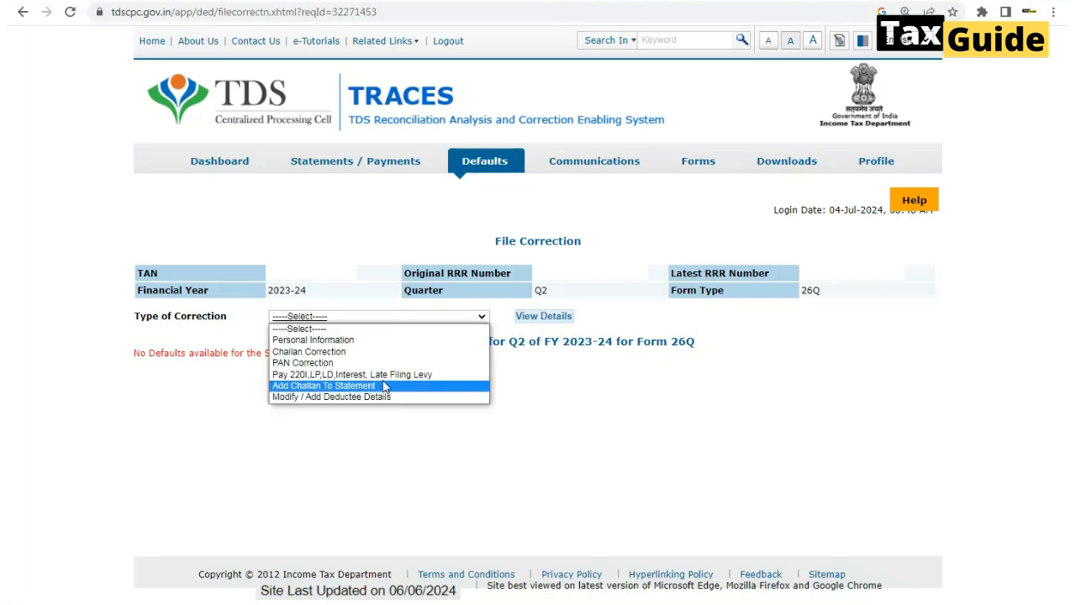
pyautogui.click(327, 397)
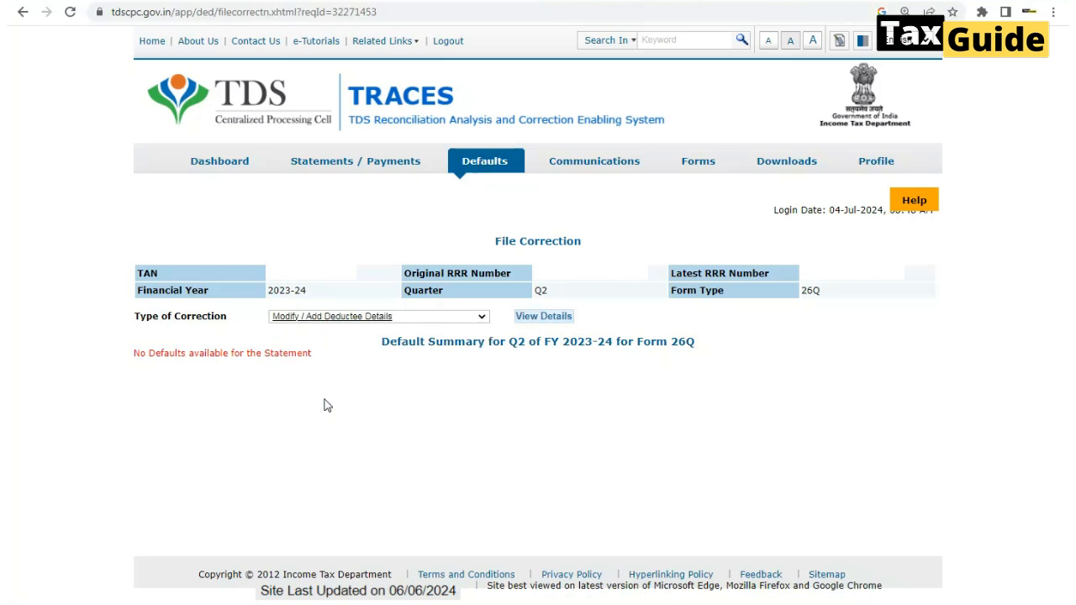
pyautogui.click(543, 318)
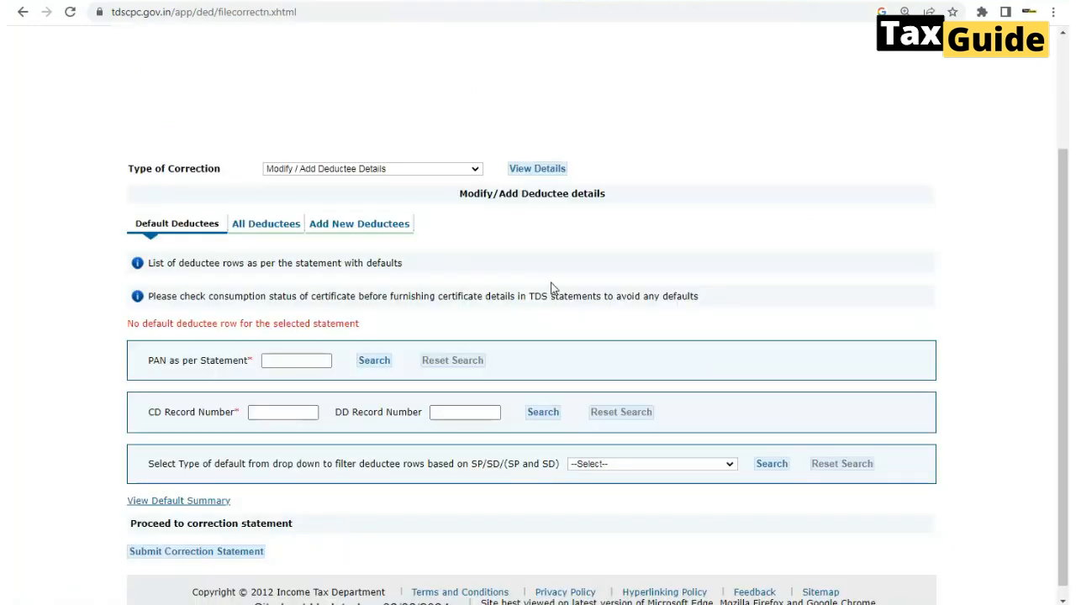
pyautogui.click(371, 227)
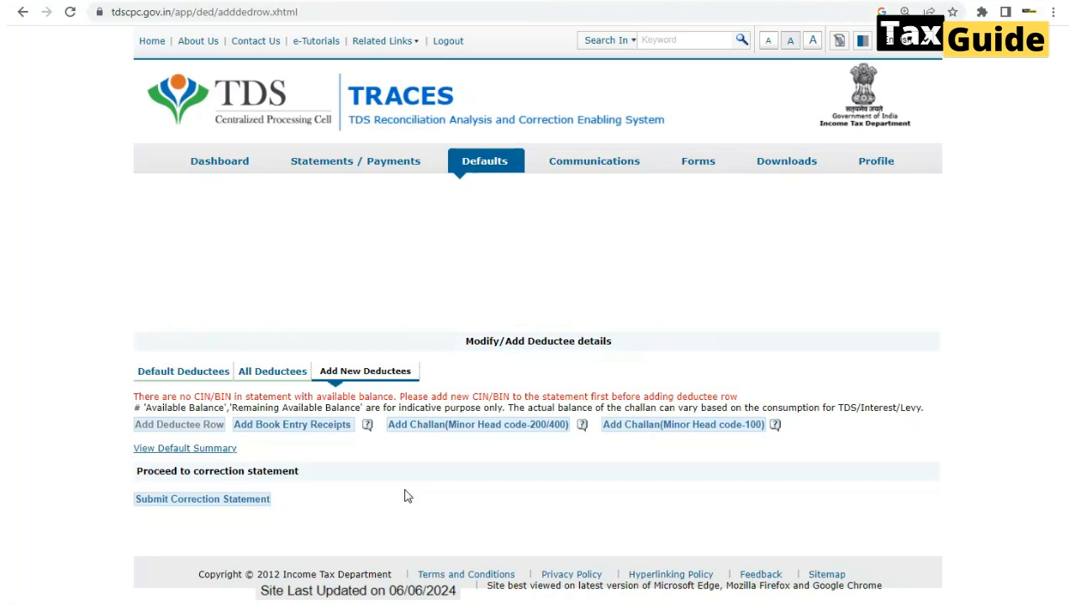
# Add the 2,217.00 challan under minor head code 200/400 to the statement and save its details
pyautogui.click(439, 431)
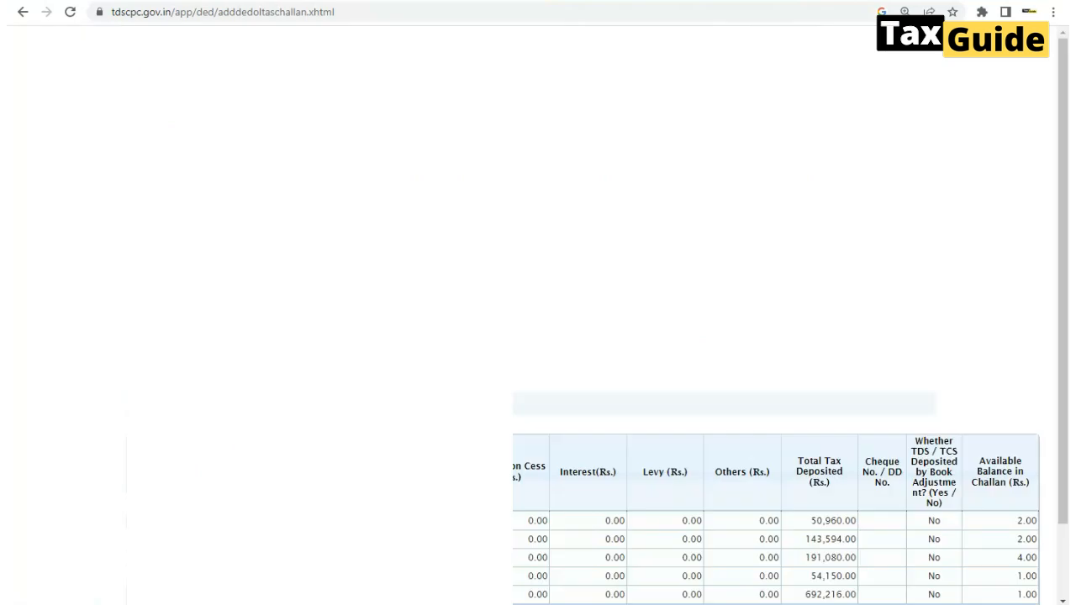
pyautogui.scroll(-2, 777, 483)
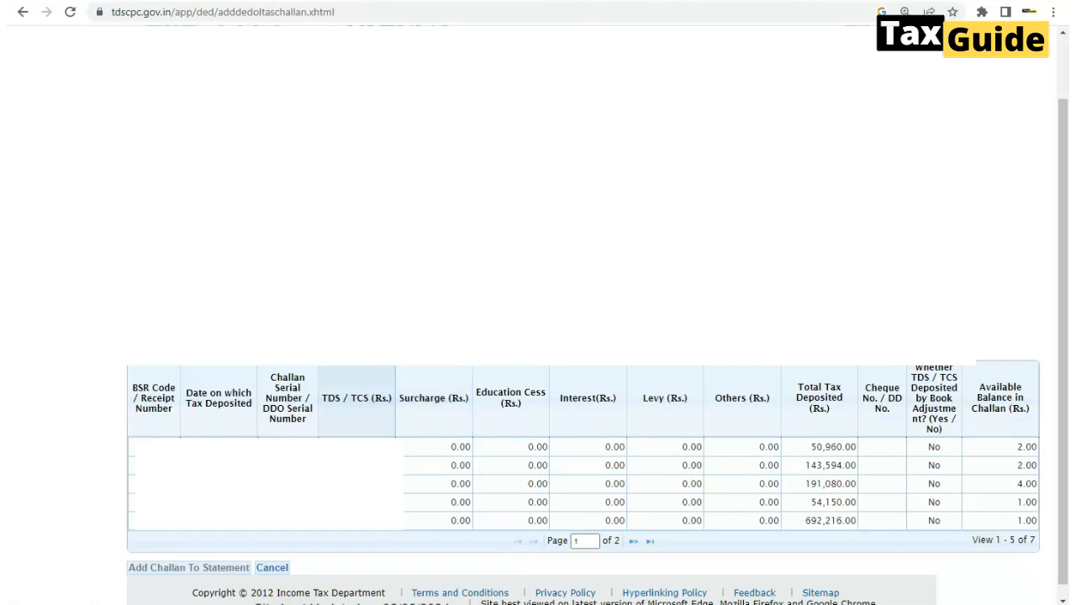
pyautogui.click(633, 544)
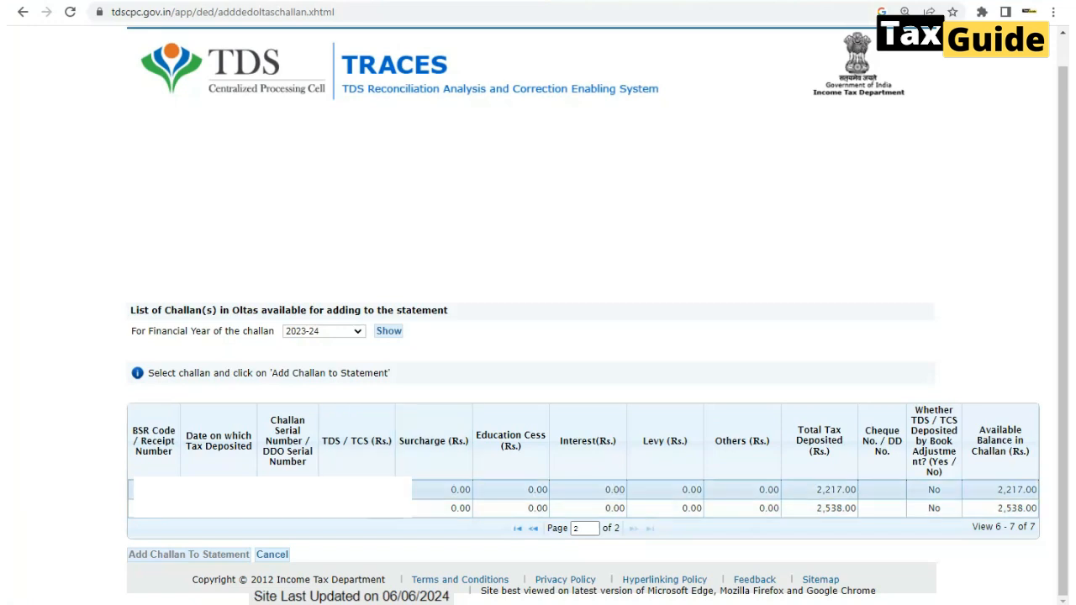
pyautogui.click(434, 490)
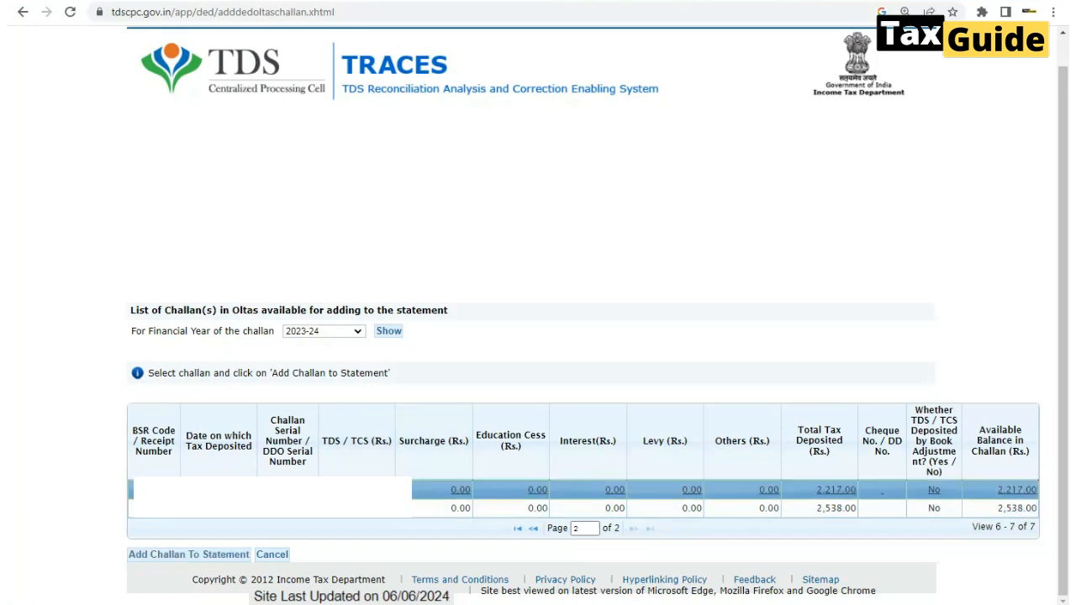
pyautogui.click(165, 559)
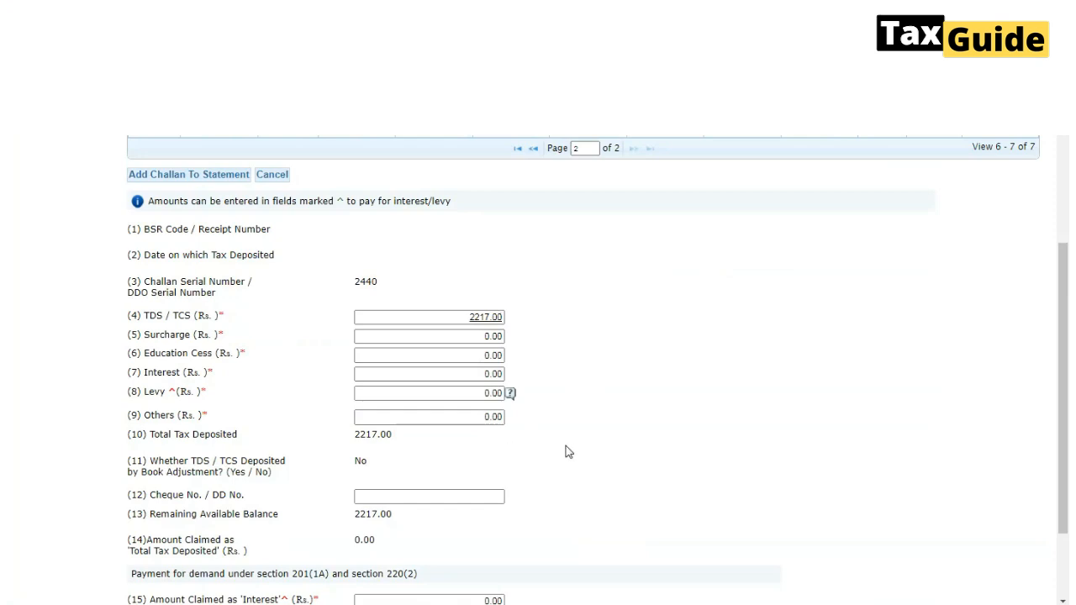
pyautogui.scroll(-2, 568, 452)
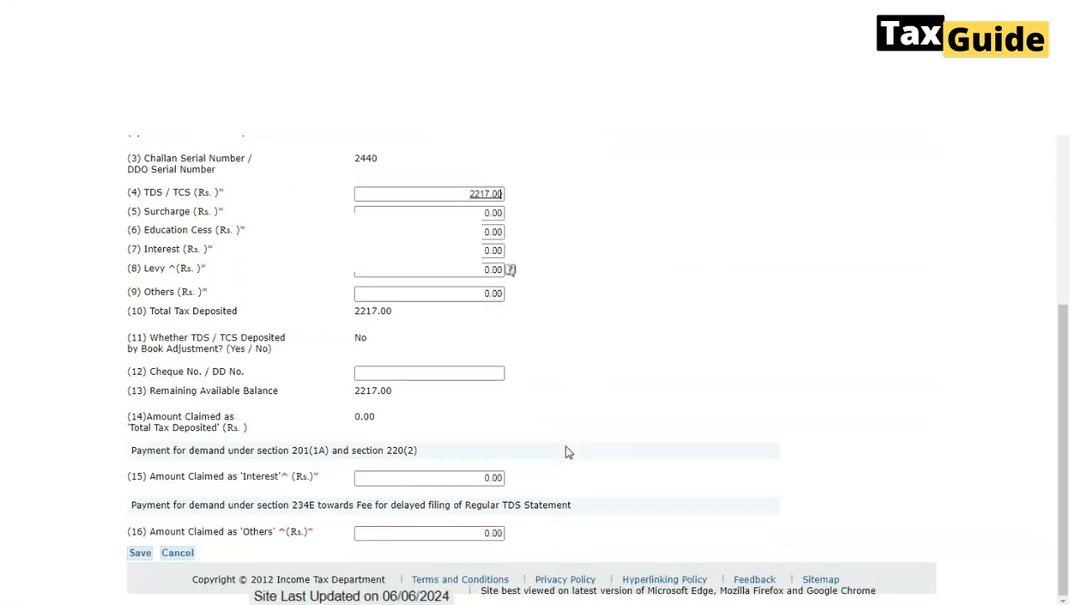
pyautogui.click(141, 554)
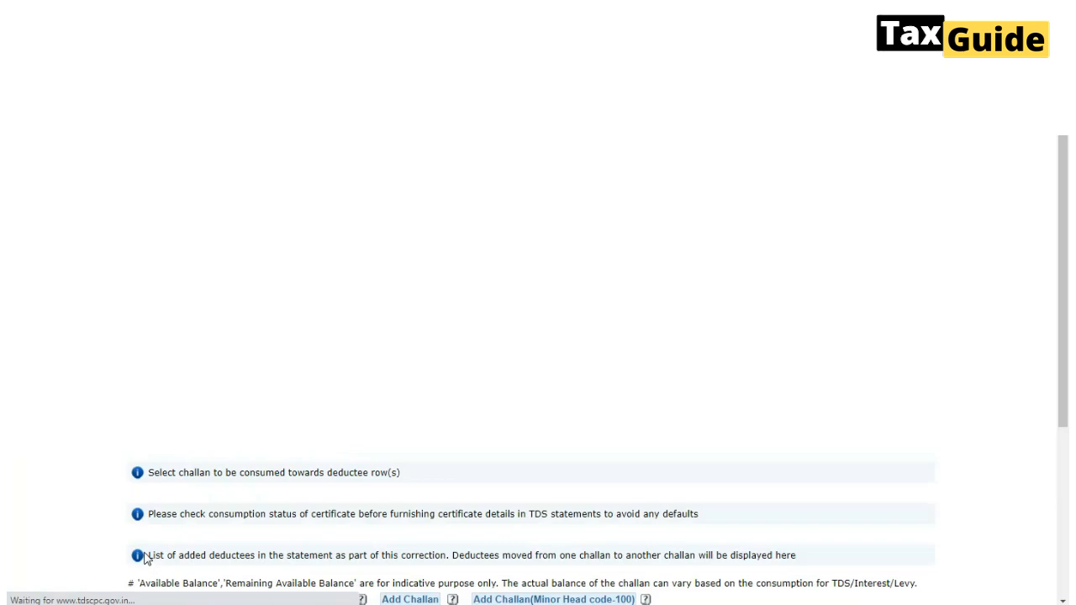
# Select the newly added 2,217.00 challan and add a deductee row against it
pyautogui.scroll(-5, 388, 504)
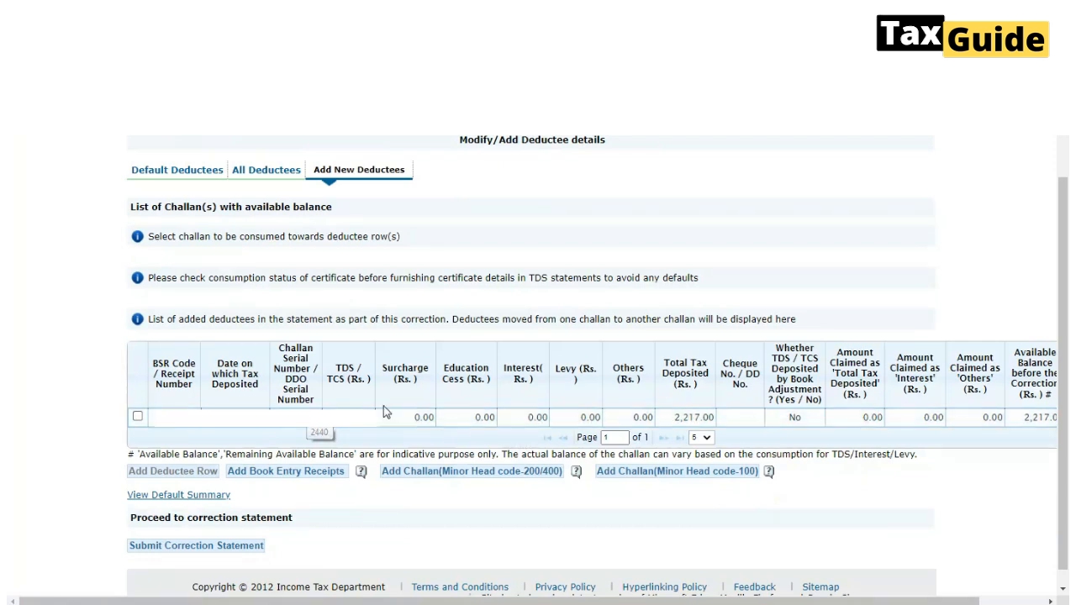
pyautogui.click(293, 414)
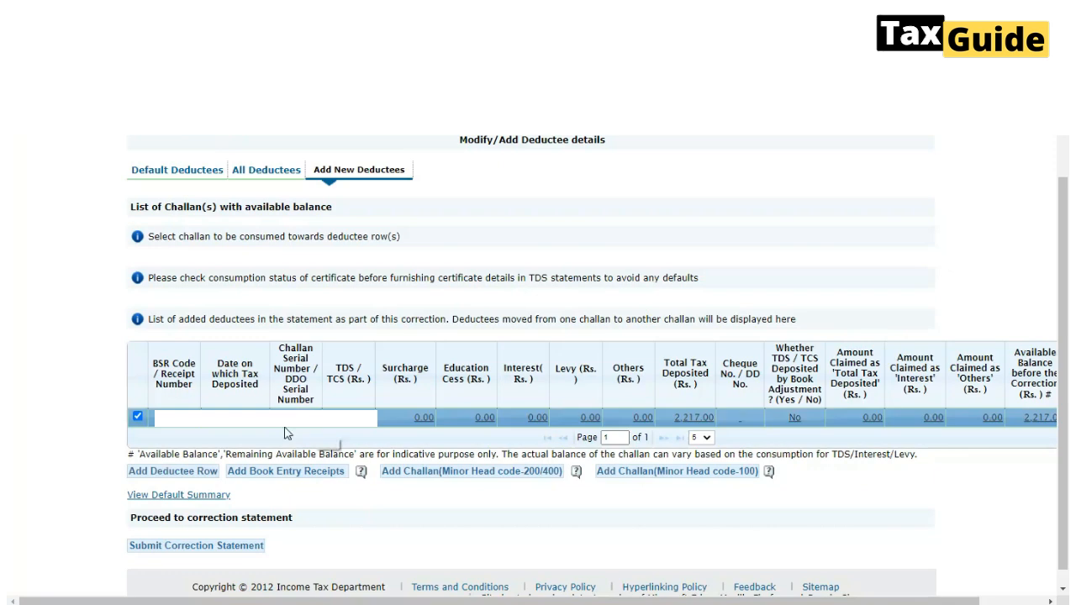
pyautogui.click(158, 472)
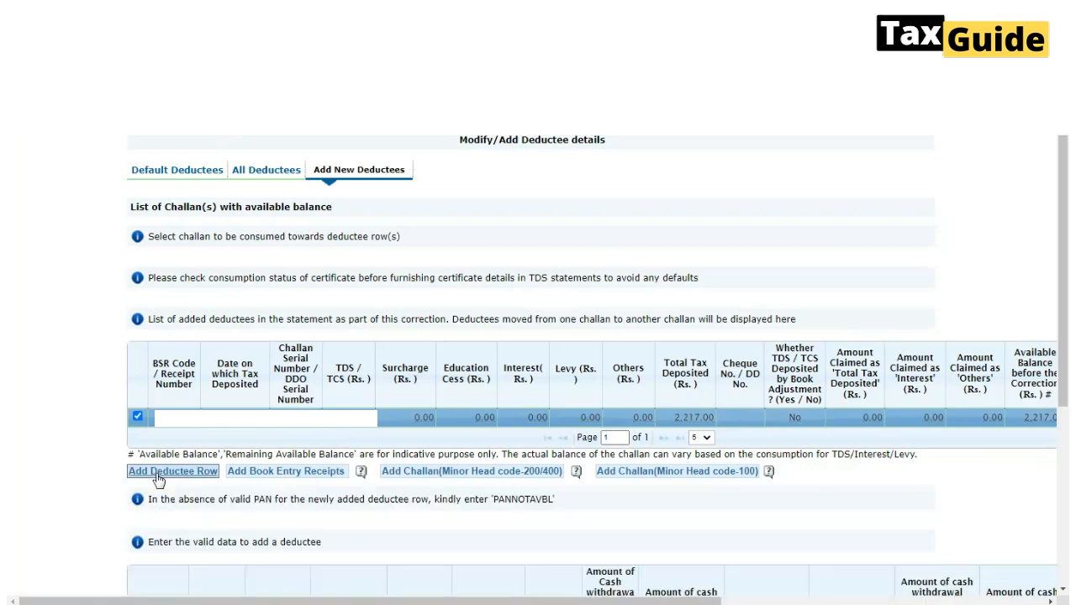
# Fill in the new deductee row with deductee code 02, the deductee's PAN and name, and section code 194A
pyautogui.scroll(-2, 158, 480)
pyautogui.scroll(-3, 158, 479)
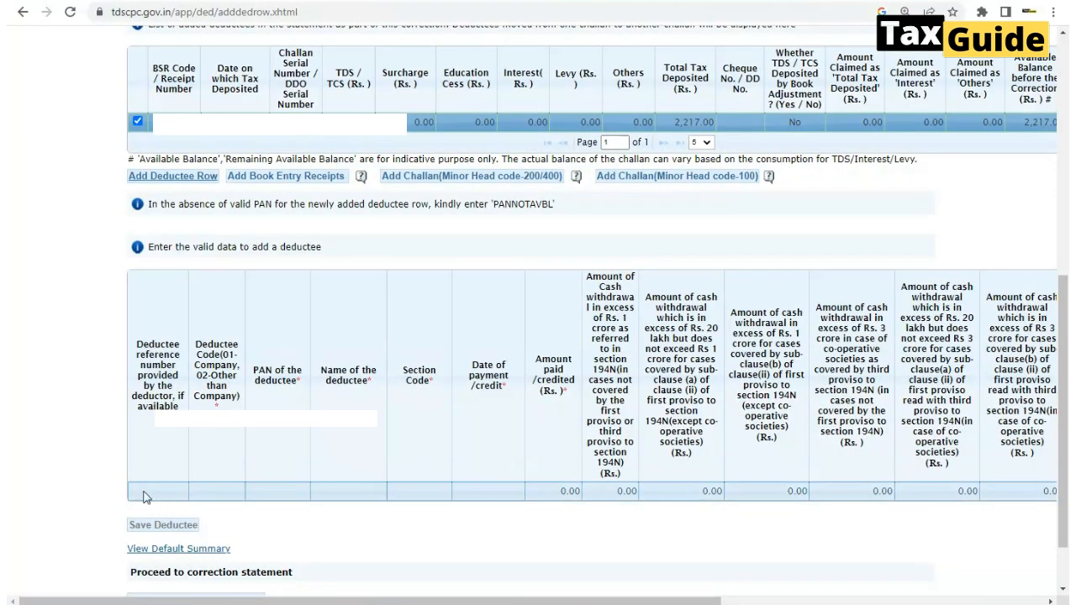
pyautogui.click(212, 498)
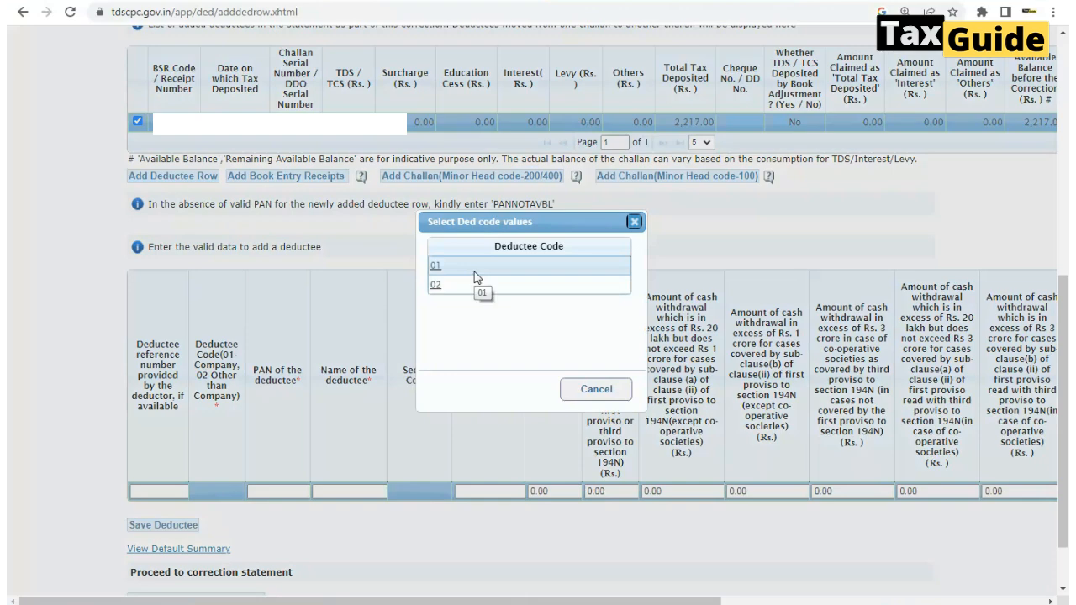
pyautogui.click(435, 286)
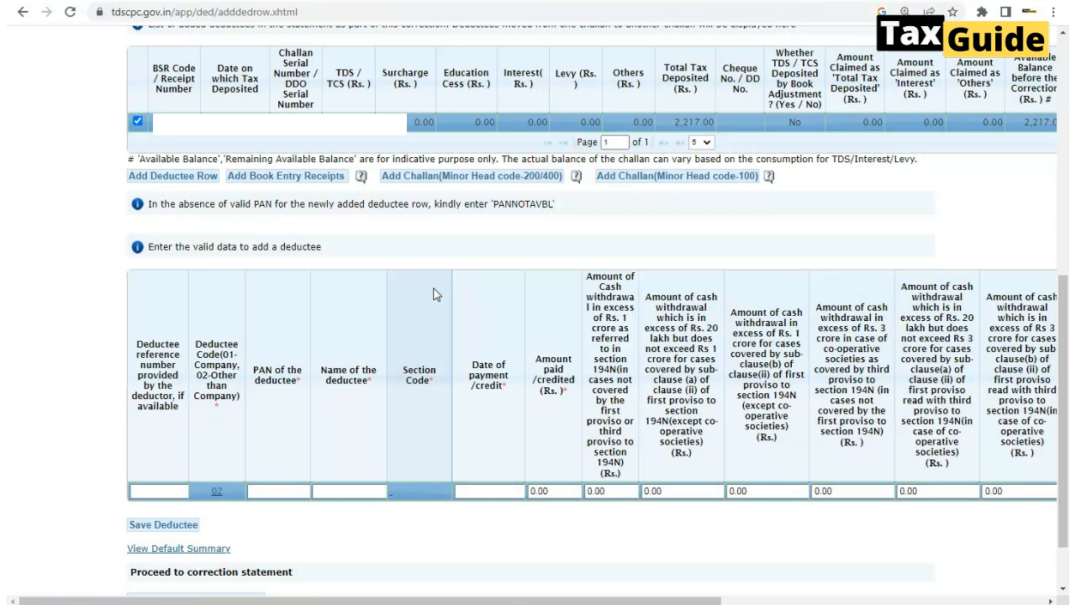
pyautogui.click(275, 491)
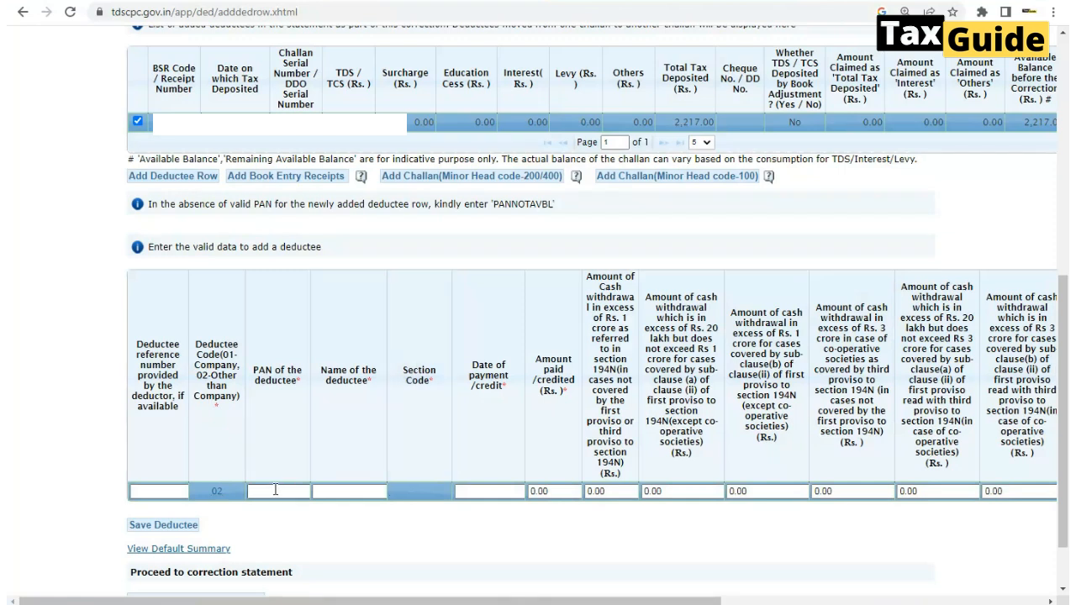
pyautogui.click(354, 492)
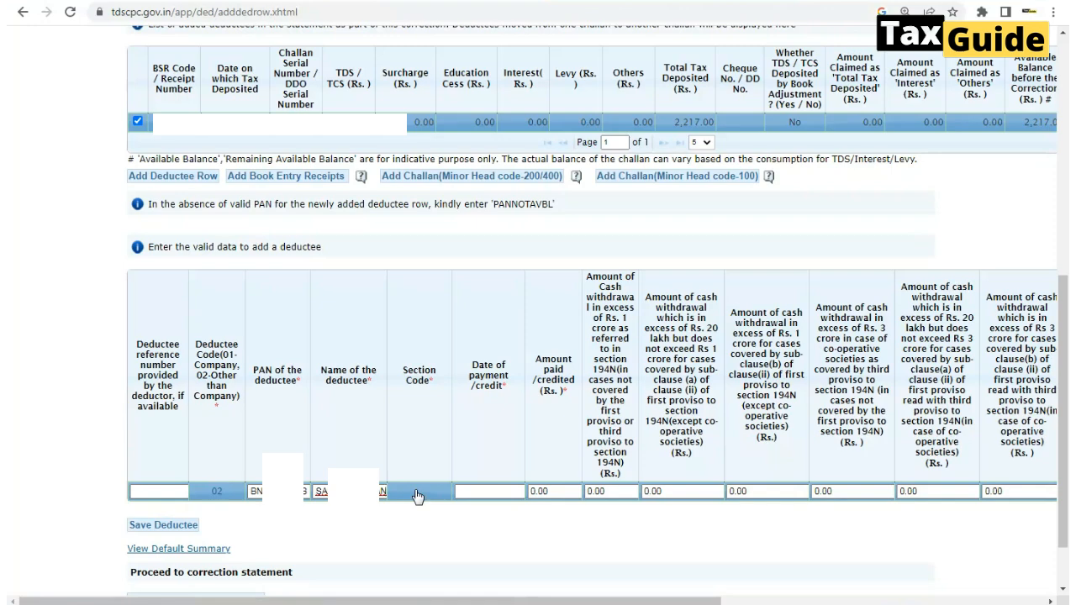
pyautogui.click(418, 497)
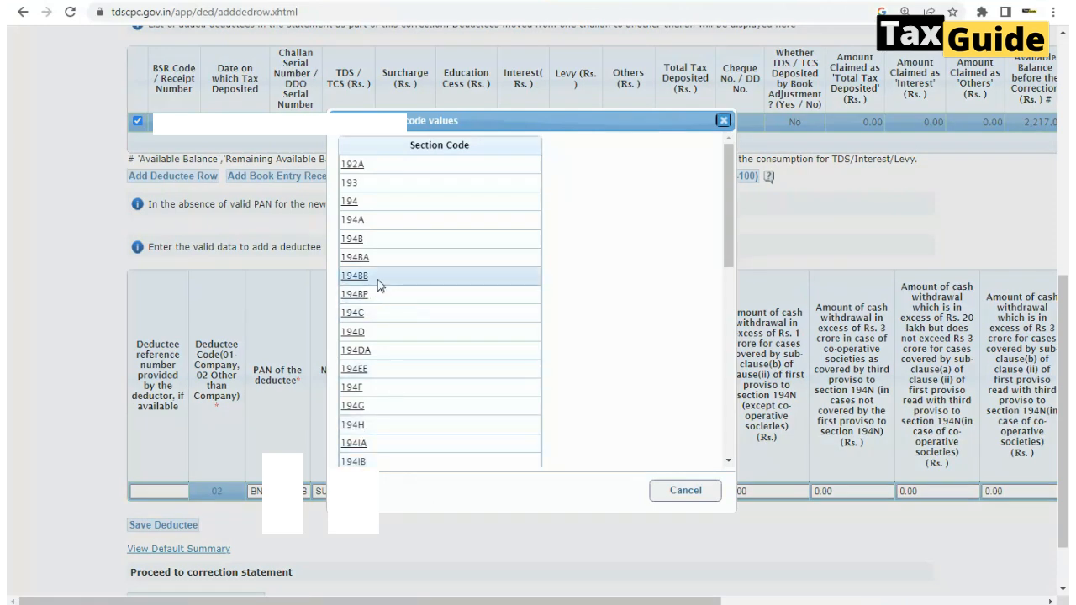
pyautogui.click(378, 225)
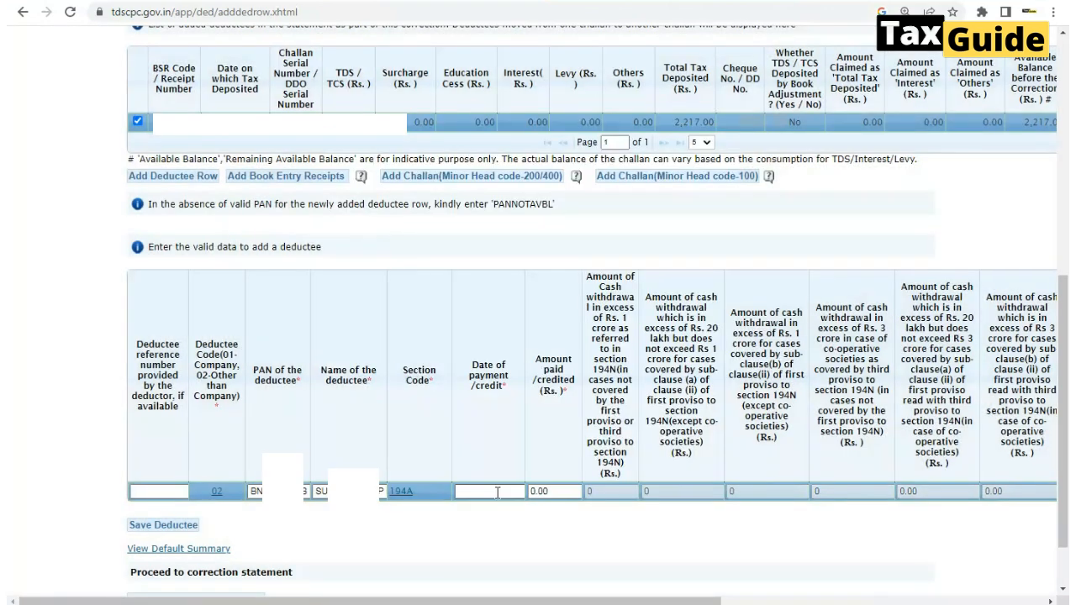
# Enter payment date 23-Aug-2023, amount paid 22167 and tax deducted and deposited 2,217, complete the deduction details and save the deductee
pyautogui.click(477, 489)
pyautogui.click(556, 492)
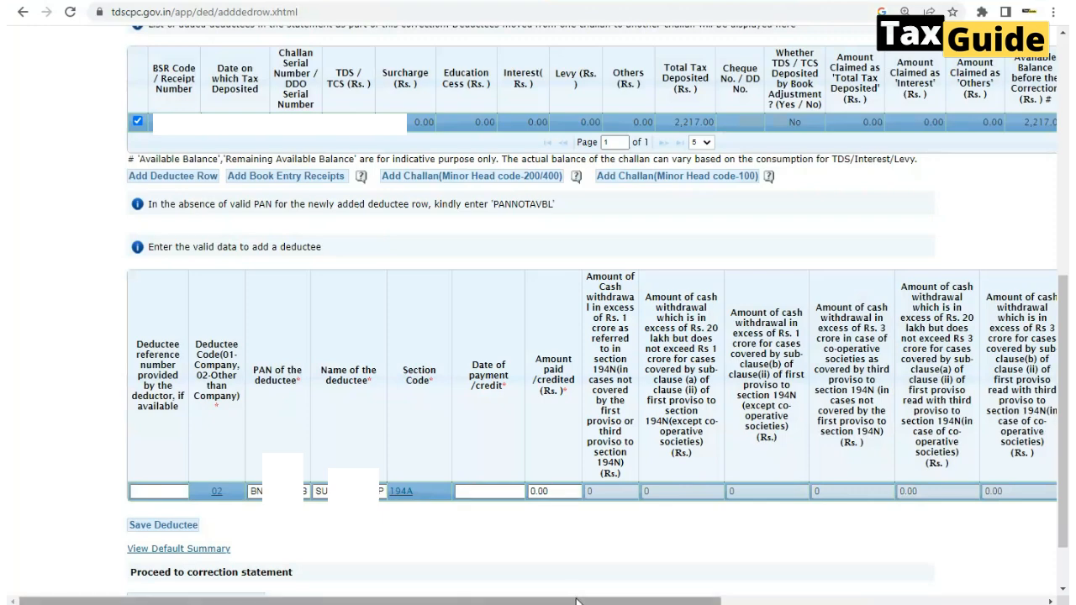
pyautogui.moveTo(581, 602); pyautogui.dragTo(821, 602)
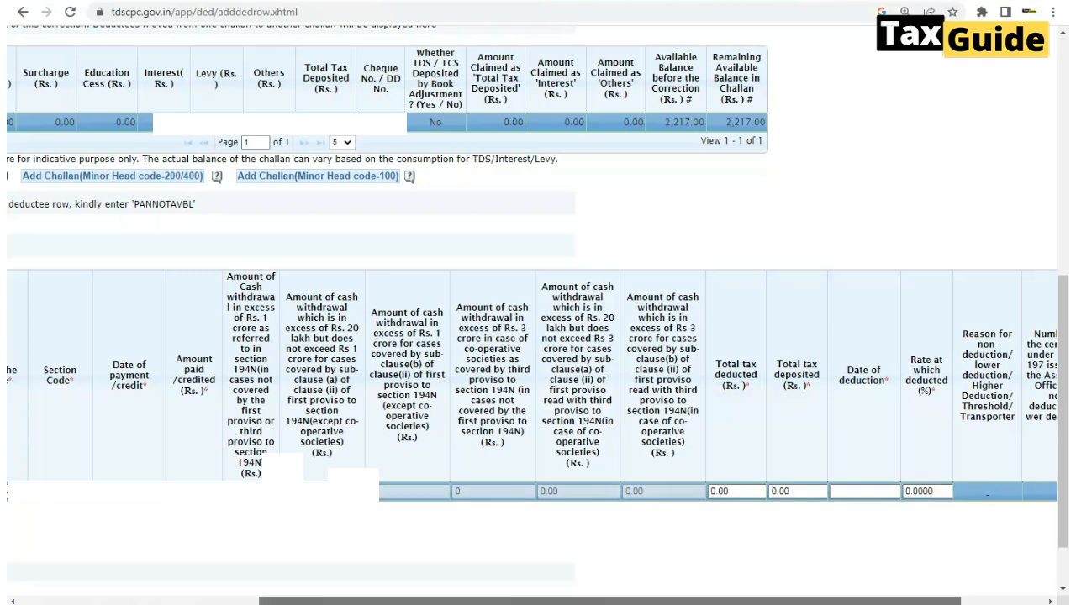
pyautogui.moveTo(938, 600); pyautogui.dragTo(691, 604)
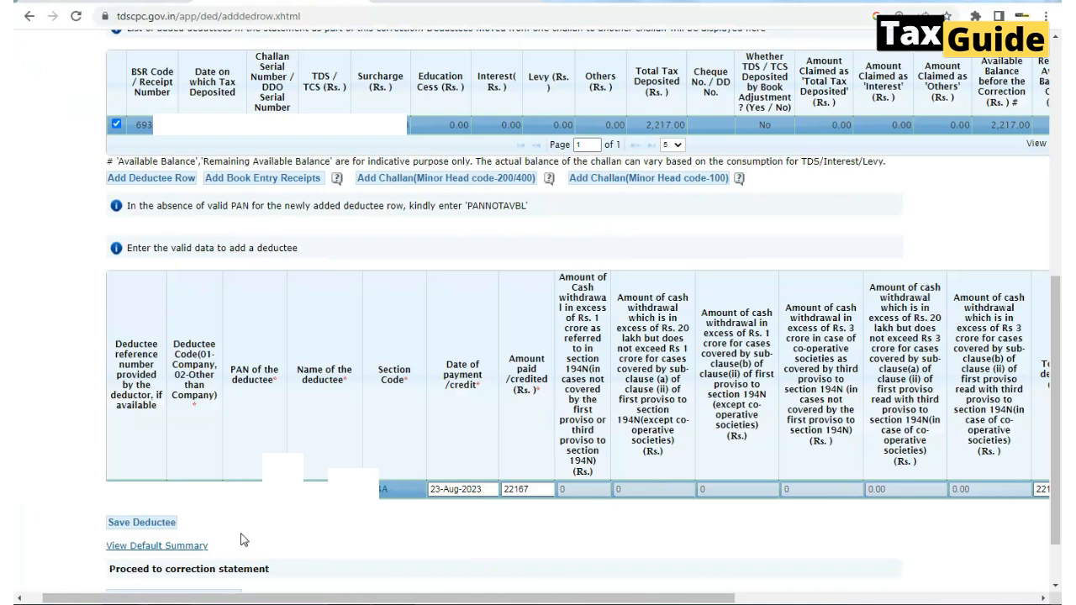
pyautogui.click(143, 525)
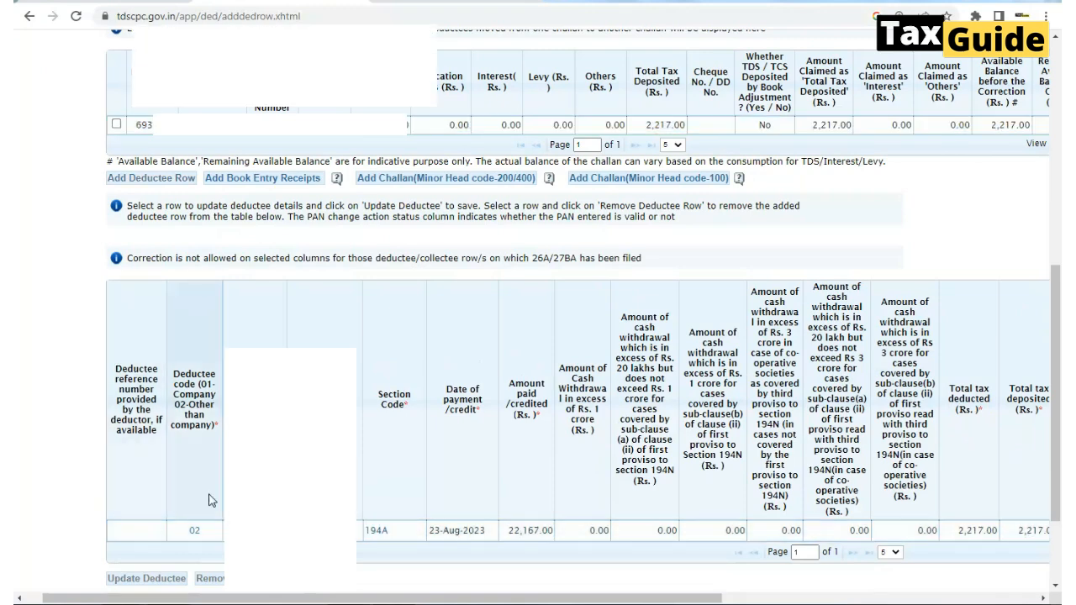
# Submit the correction statement with the added deductees and confirm its action summary for Q2 of FY 2023-24
pyautogui.scroll(-1, 209, 500)
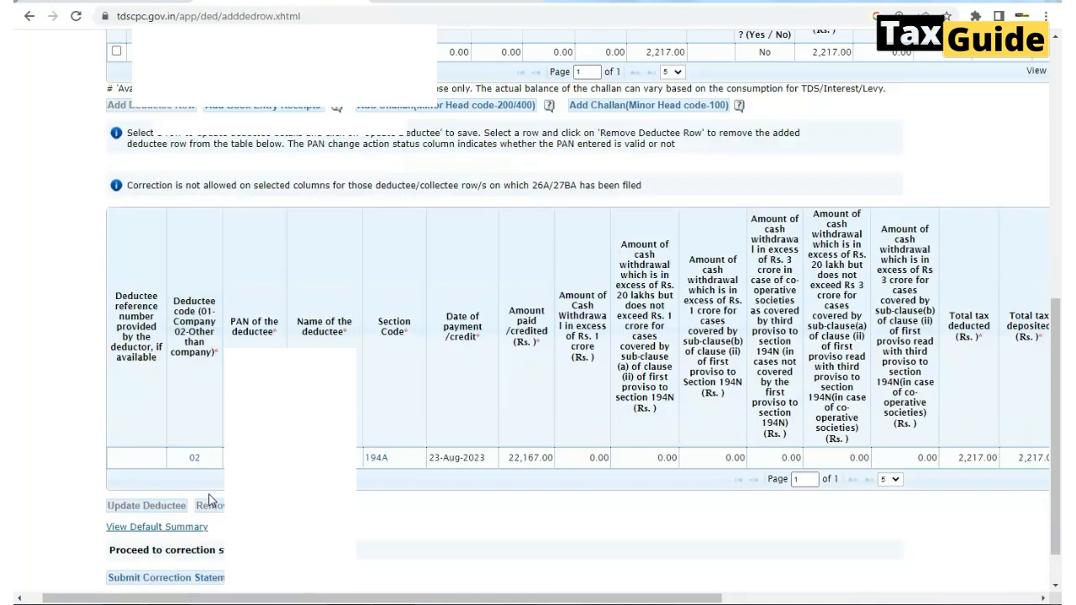
pyautogui.scroll(-1, 210, 501)
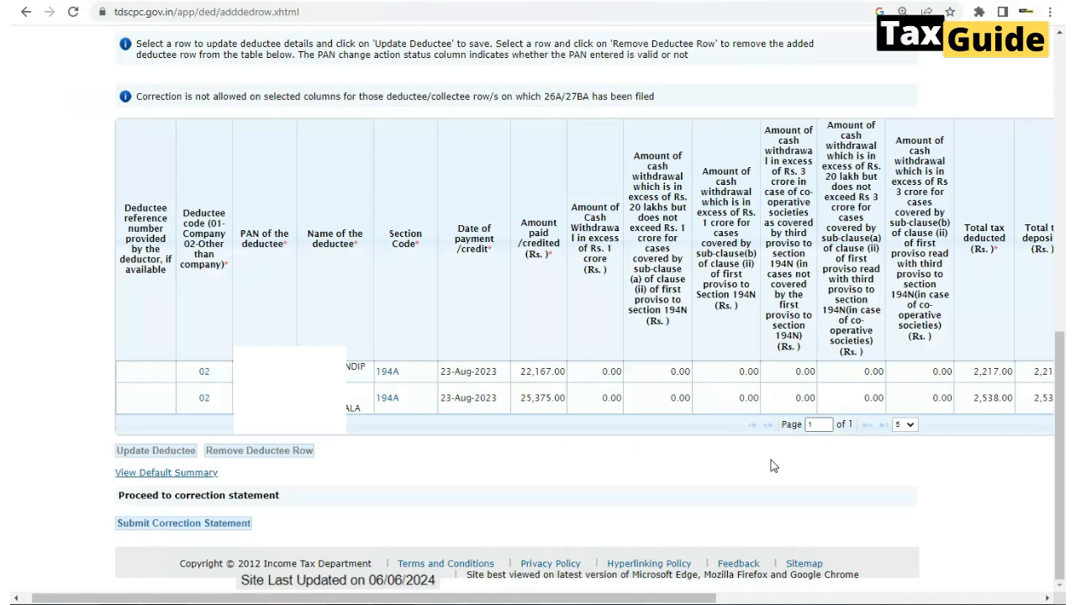
pyautogui.click(183, 528)
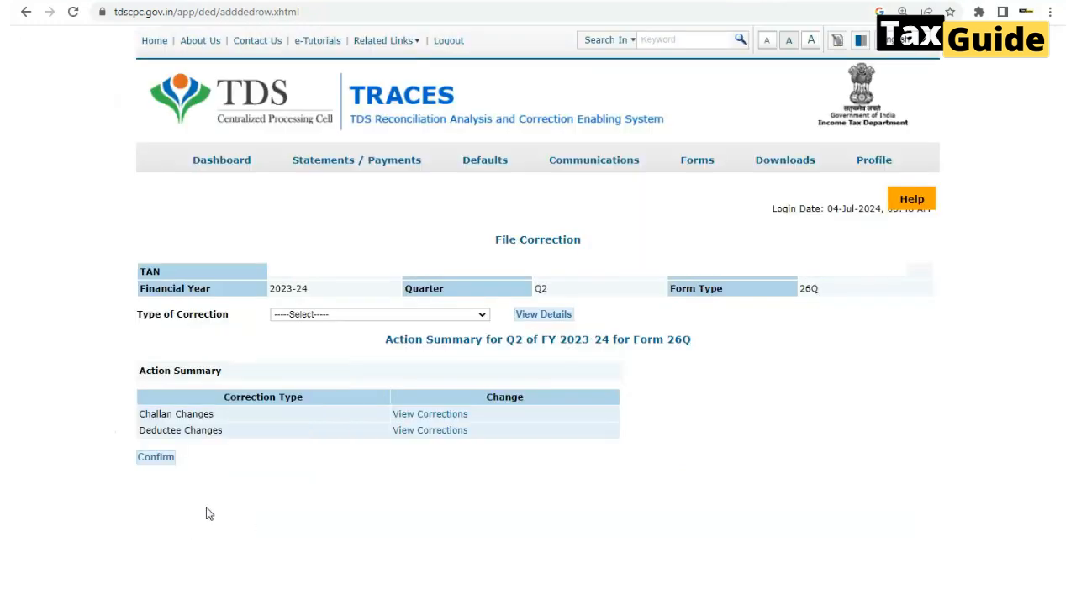
pyautogui.click(163, 465)
pyautogui.click(163, 465)
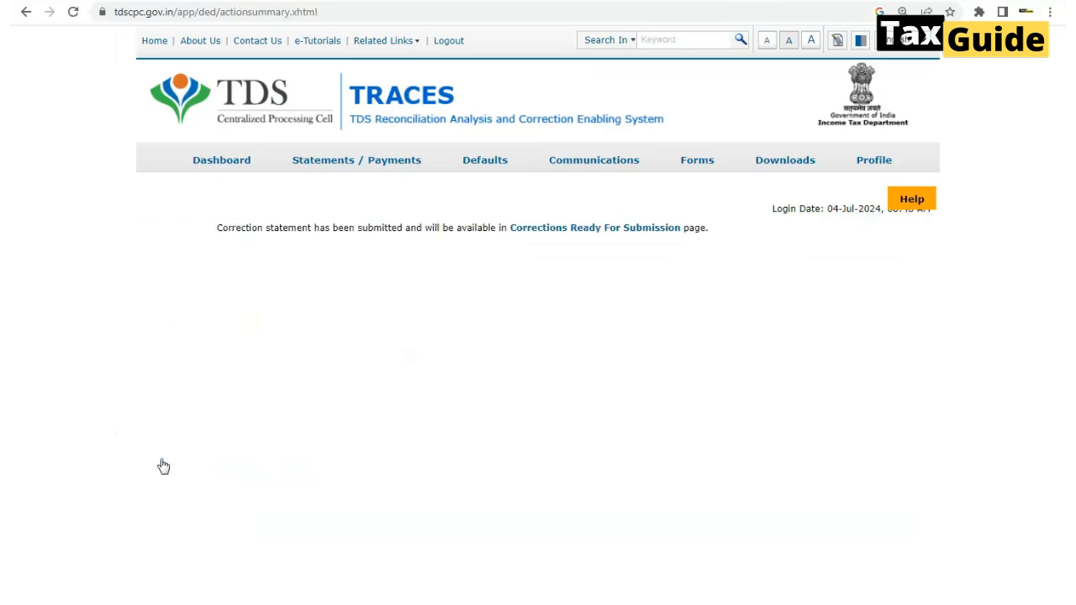
# Open the 2023-24 Q2 Form 26Q statement from the corrections ready for submission
pyautogui.click(518, 231)
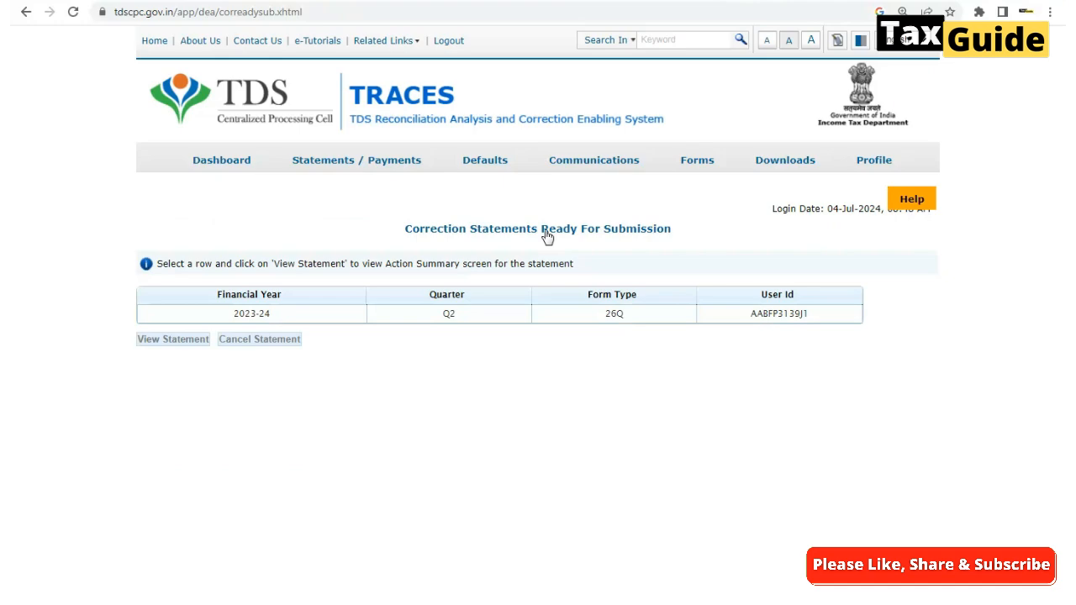
pyautogui.click(412, 316)
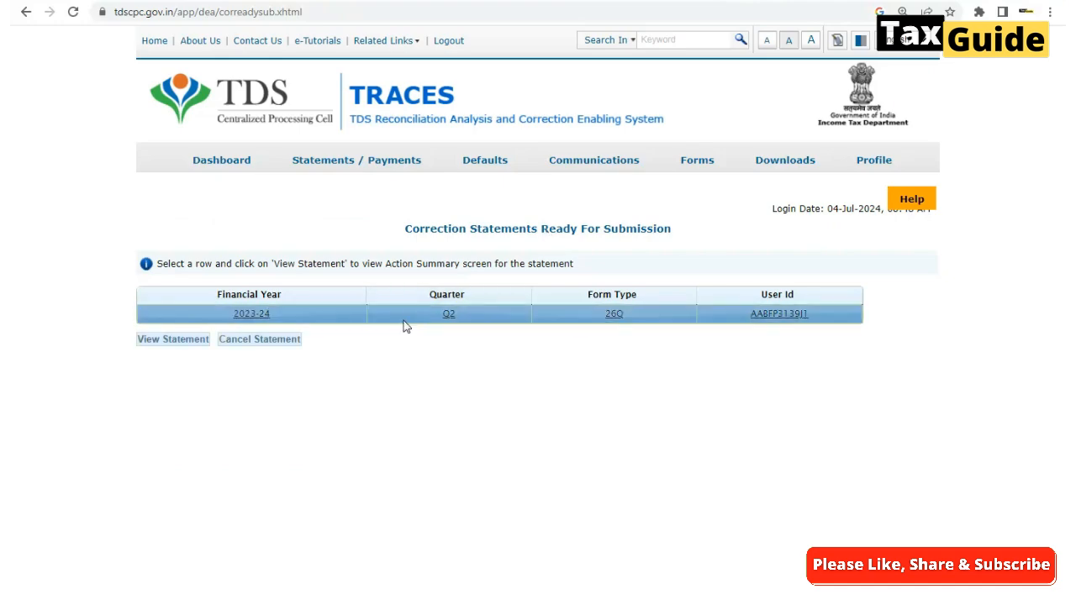
pyautogui.click(172, 339)
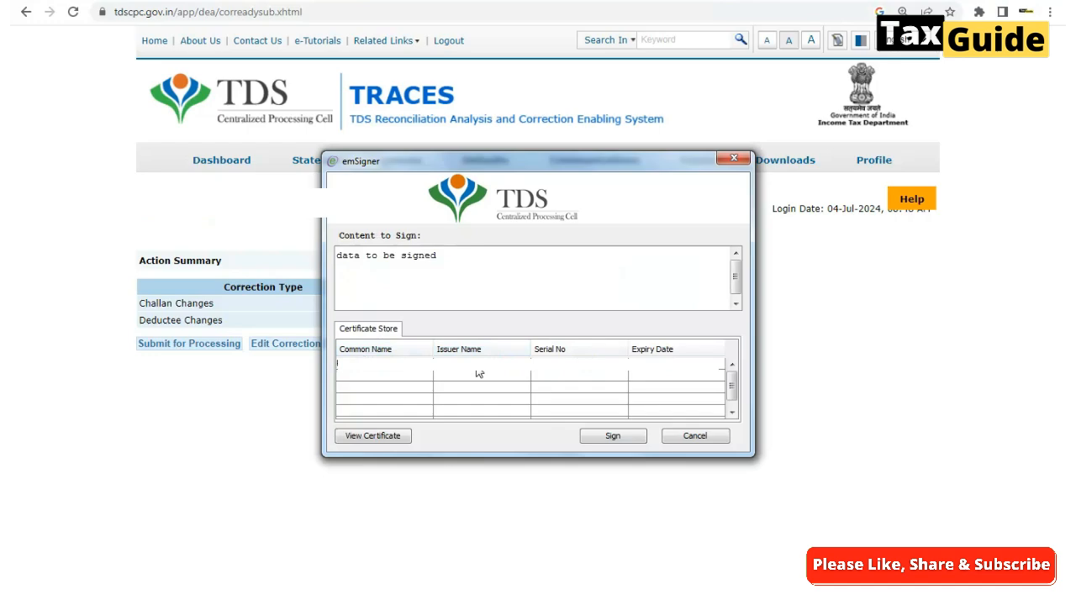
# Sign the correction statement for processing with the digital signature certificate, entering the token password
pyautogui.click(477, 370)
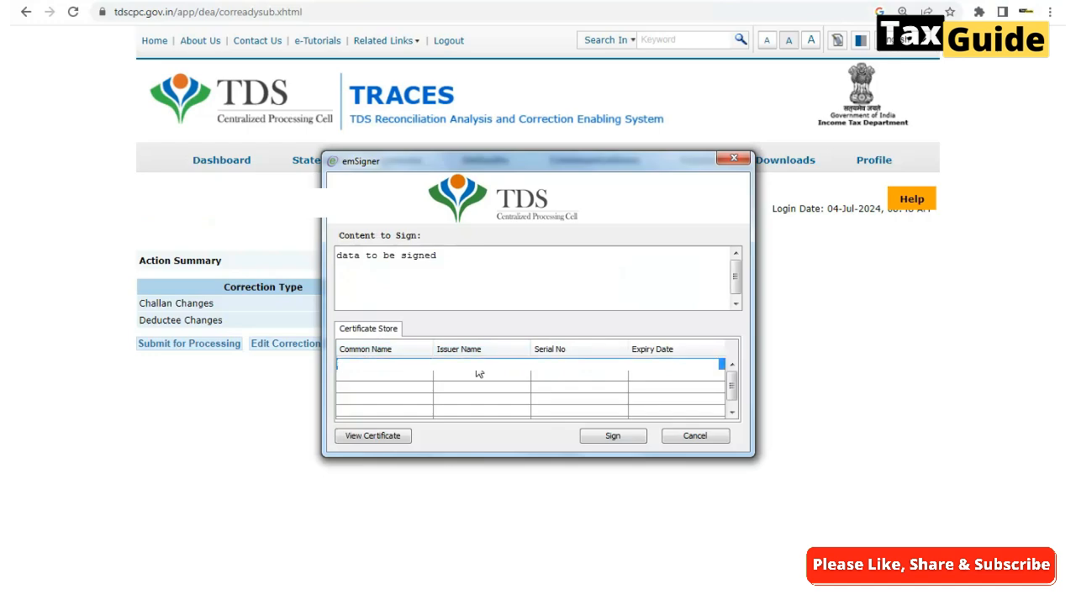
pyautogui.click(611, 437)
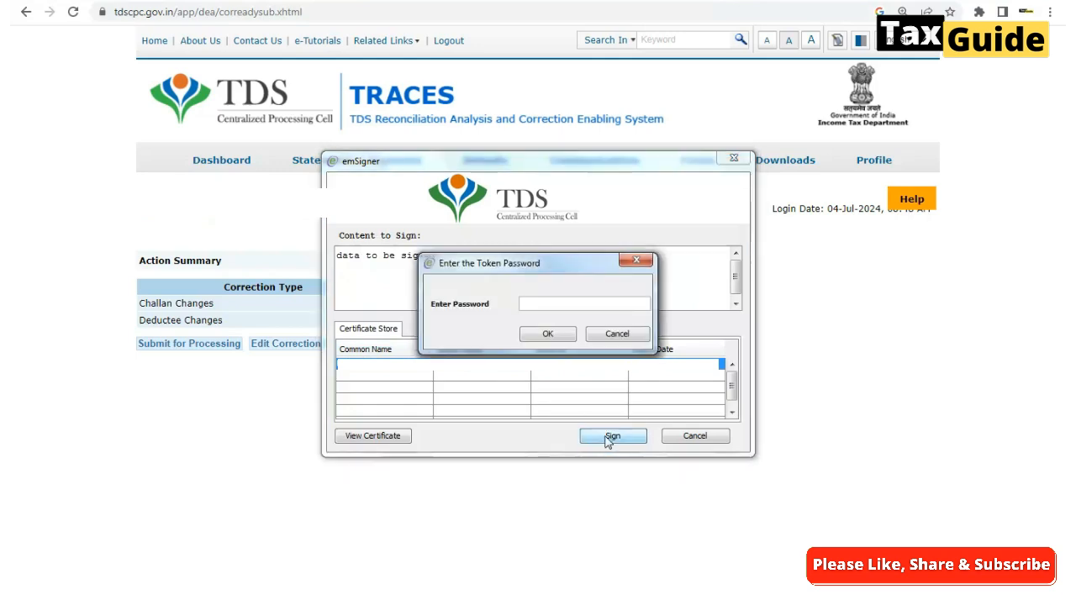
pyautogui.write('********')
pyautogui.click(547, 334)
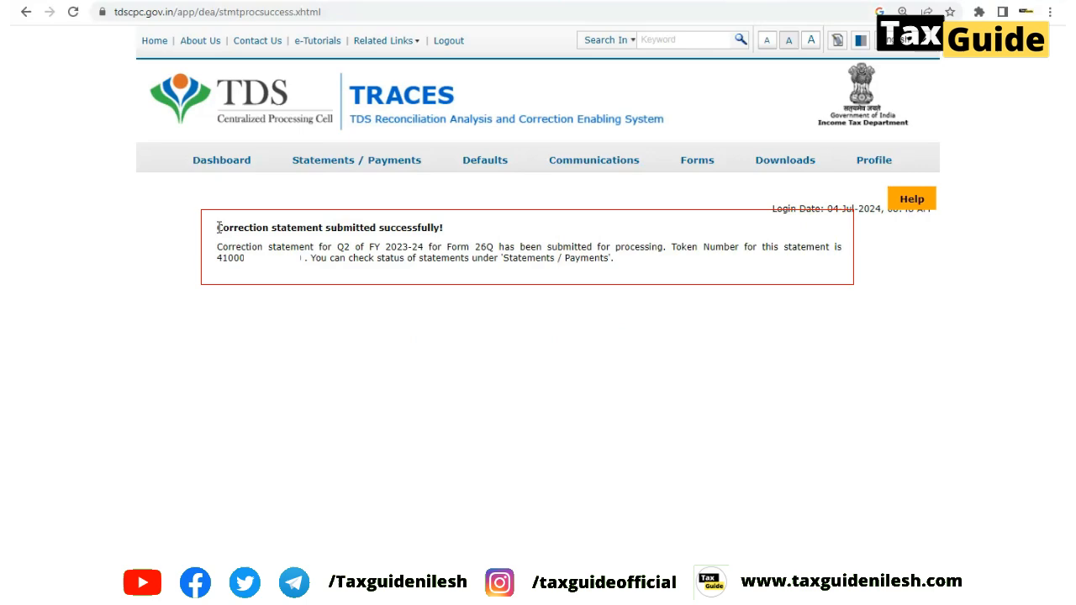
# Highlight the submission message's heading and the statement's token number
pyautogui.moveTo(217, 227); pyautogui.dragTo(451, 232)
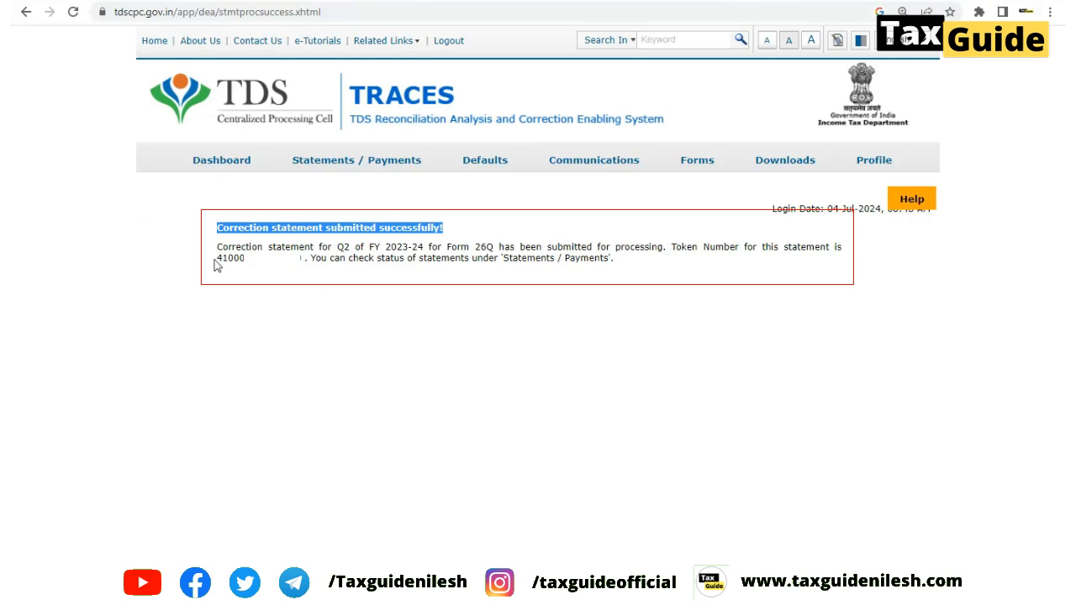
pyautogui.moveTo(218, 258); pyautogui.dragTo(305, 258)
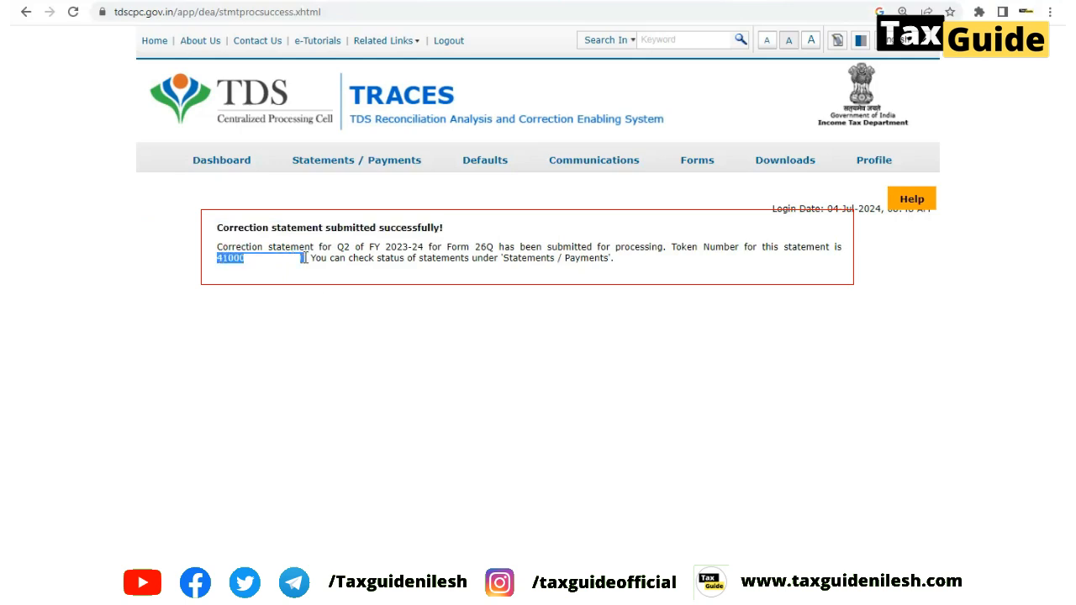